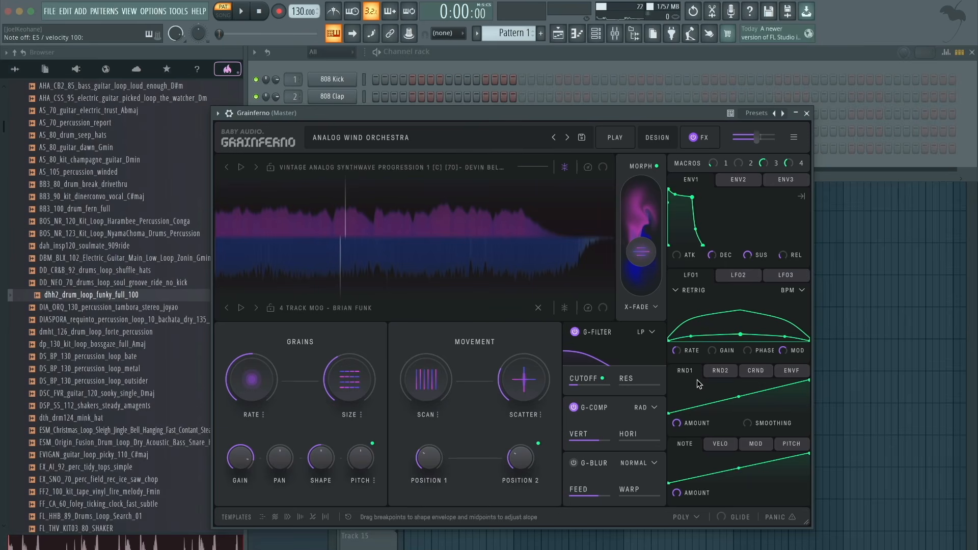
- Show the preset's Play view and try the Remove Chord macro at about 53% while auditioning notes, resetting it at the end
mouse_move(634, 186)
left_click(618, 145)
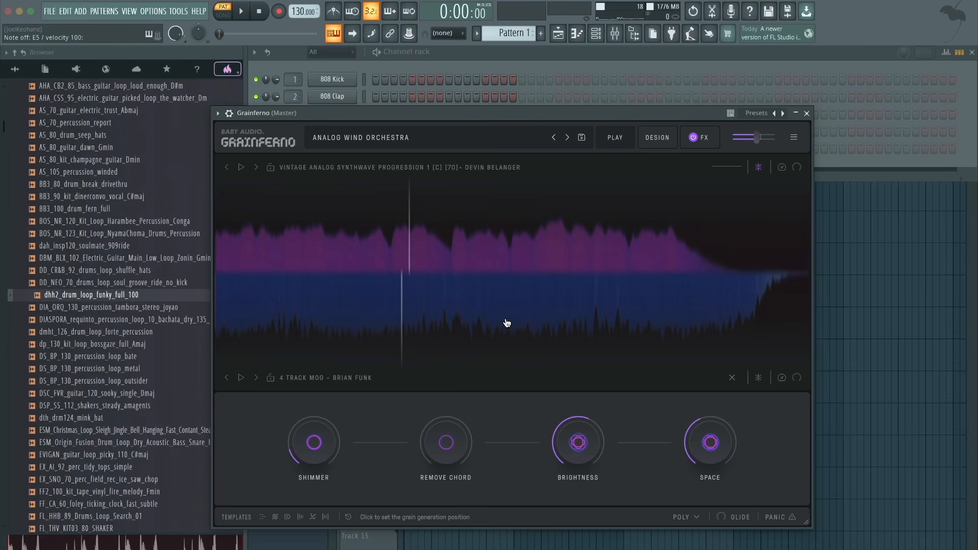
key("q")
key("q")
left_click_drag(443, 421, 446, 377)
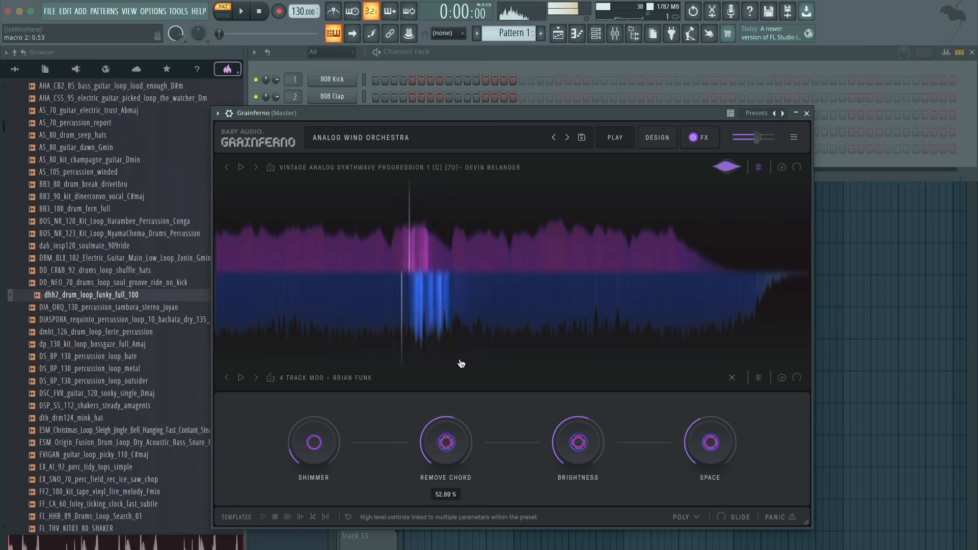
double_click(449, 435)
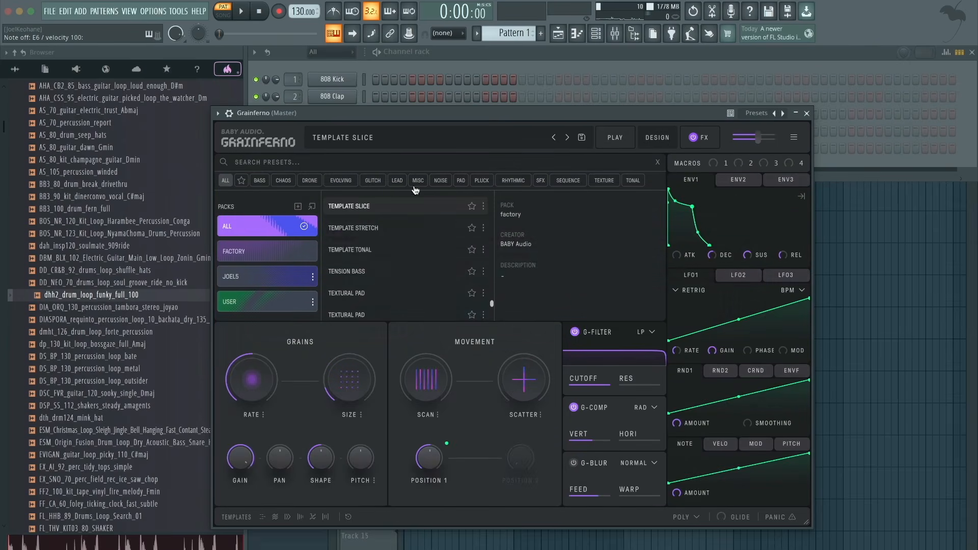
- Load the INIT preset and move the grain generation position to about 12% of the forest walk sample
scroll(401, 233, "up", 10)
scroll(401, 234, "up", 15)
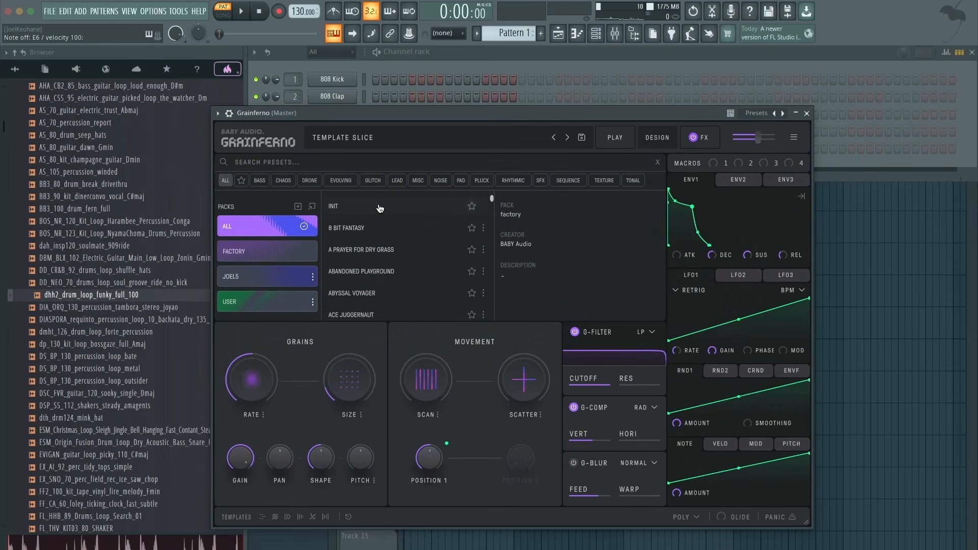
left_click(380, 206)
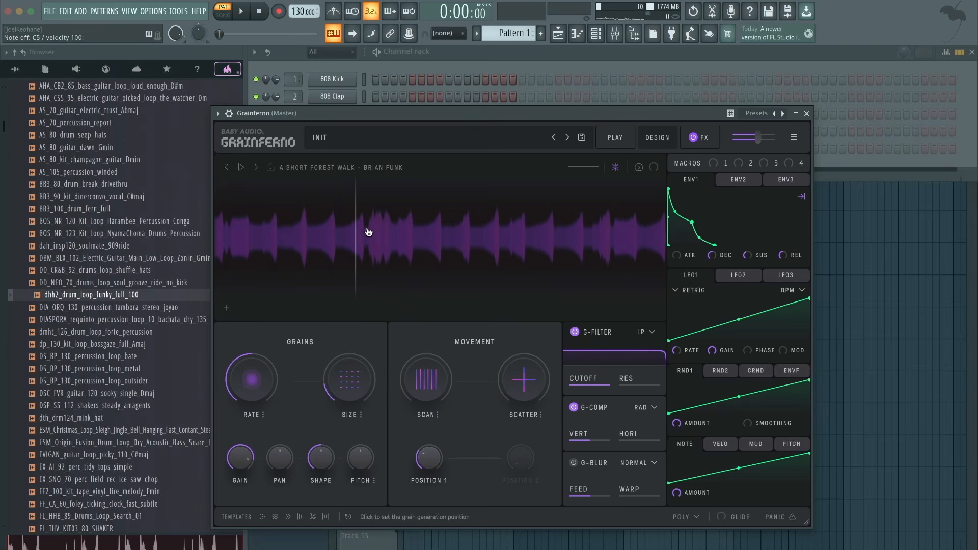
mouse_move(362, 229)
left_mouse_down()
mouse_move(511, 234)
mouse_move(268, 236)
left_mouse_up()
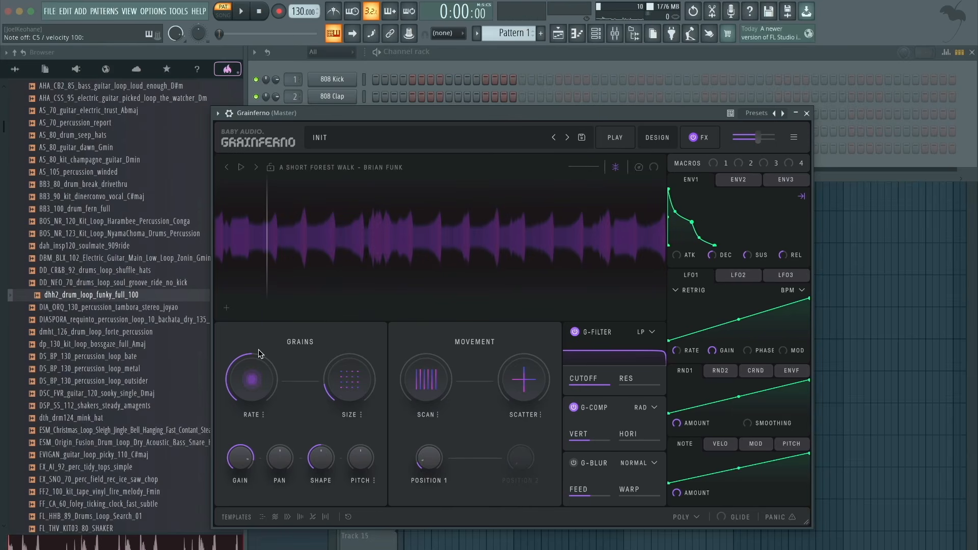
- Try different grain Rate values, returning to -5.00 octaves, and increase the grain Size
mouse_move(263, 382)
mouse_move(264, 383)
left_mouse_down()
mouse_move(267, 345)
mouse_move(251, 419)
mouse_move(254, 376)
mouse_move(275, 379)
left_mouse_up()
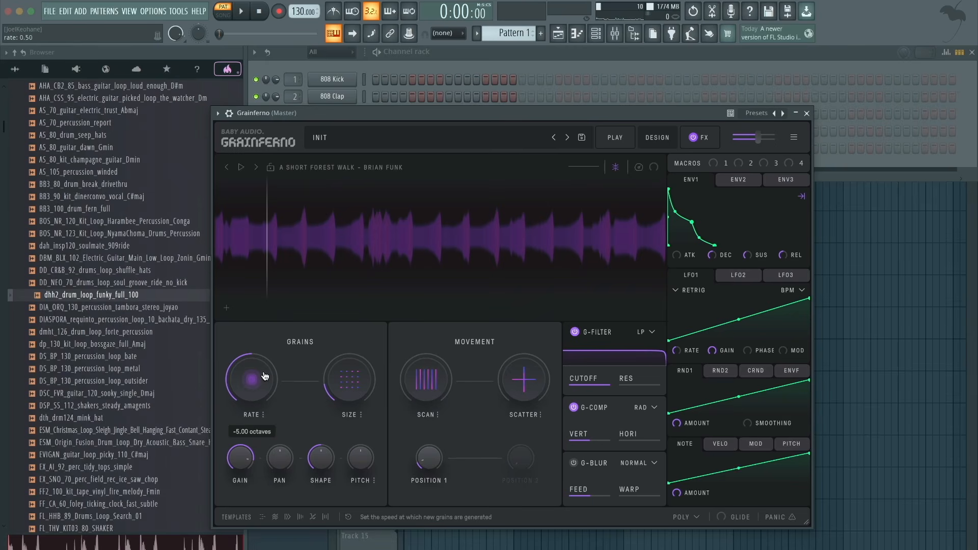
mouse_move(350, 391)
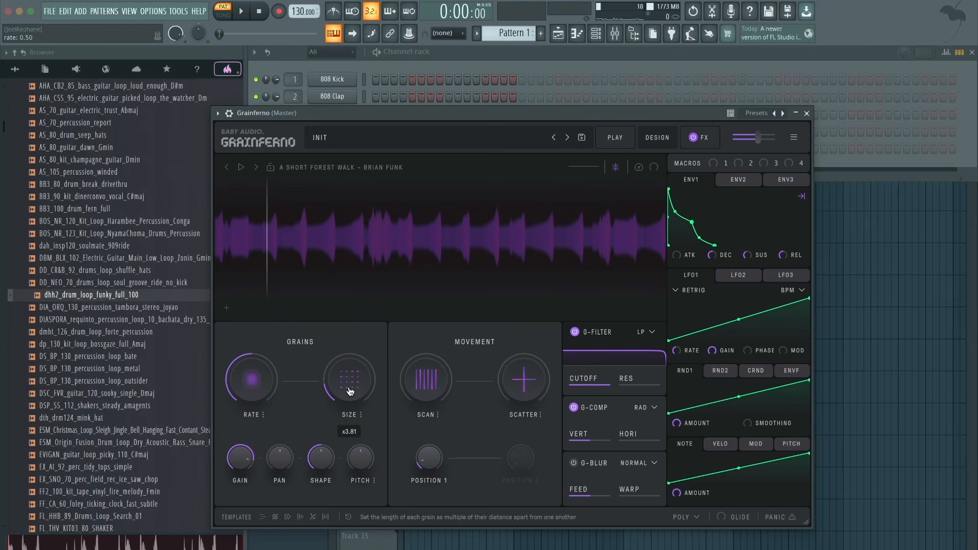
mouse_move(350, 391)
left_mouse_down()
mouse_move(368, 325)
mouse_move(356, 409)
mouse_move(358, 363)
mouse_move(360, 382)
left_mouse_up()
- Try Scan at about x-1.20 and Scatter at about 53% with a reduced grain Size, resetting both movement controls
mouse_move(433, 396)
left_mouse_down()
mouse_move(448, 337)
mouse_move(426, 431)
mouse_move(424, 386)
left_mouse_up()
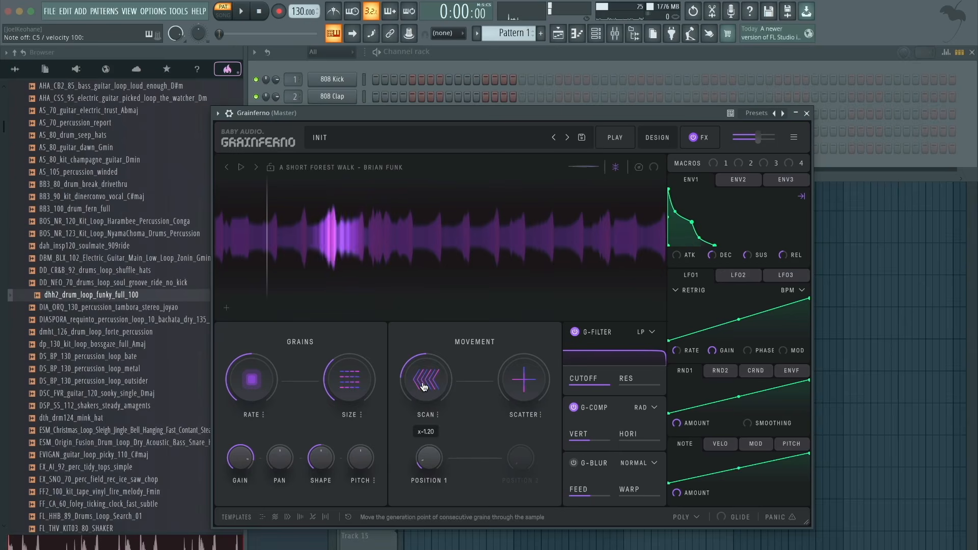
double_click(423, 386)
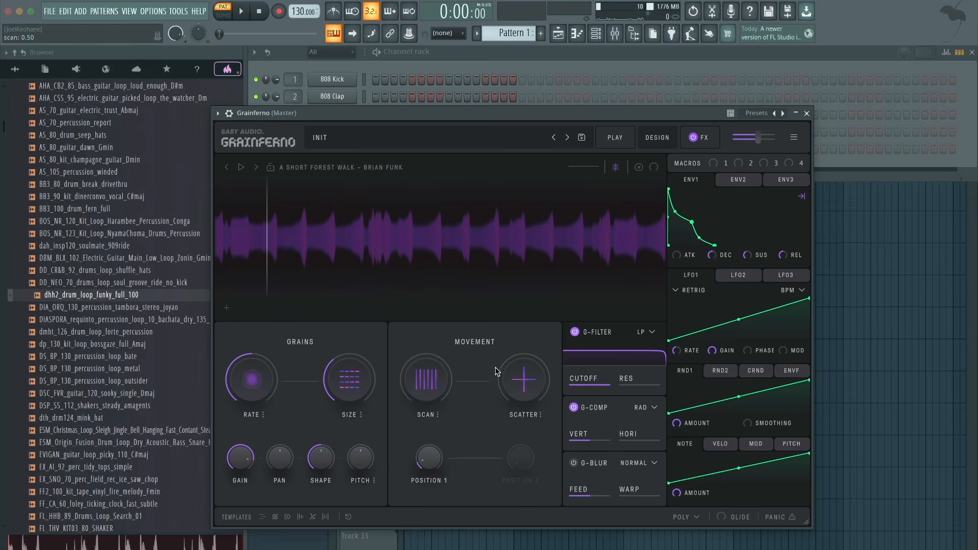
left_click_drag(498, 372, 524, 260)
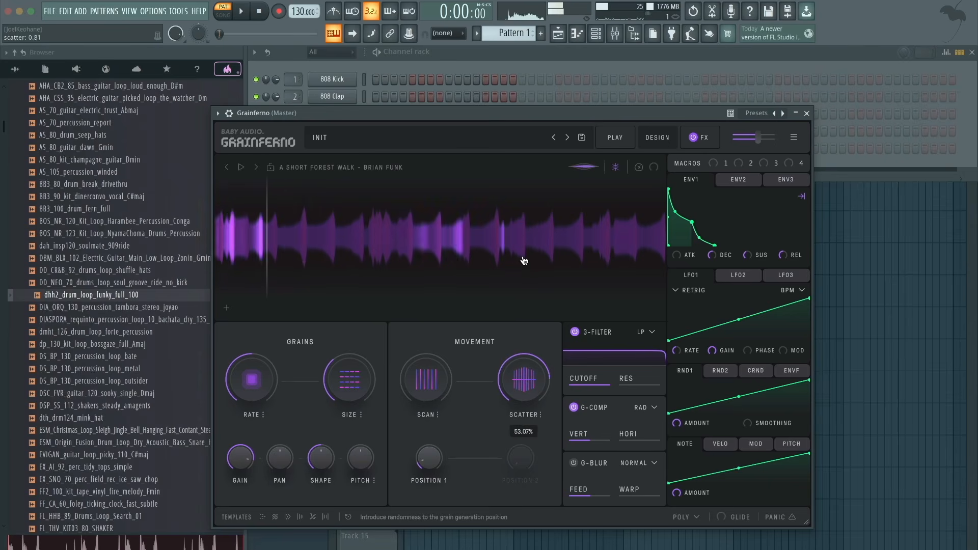
left_click_drag(359, 380, 359, 405)
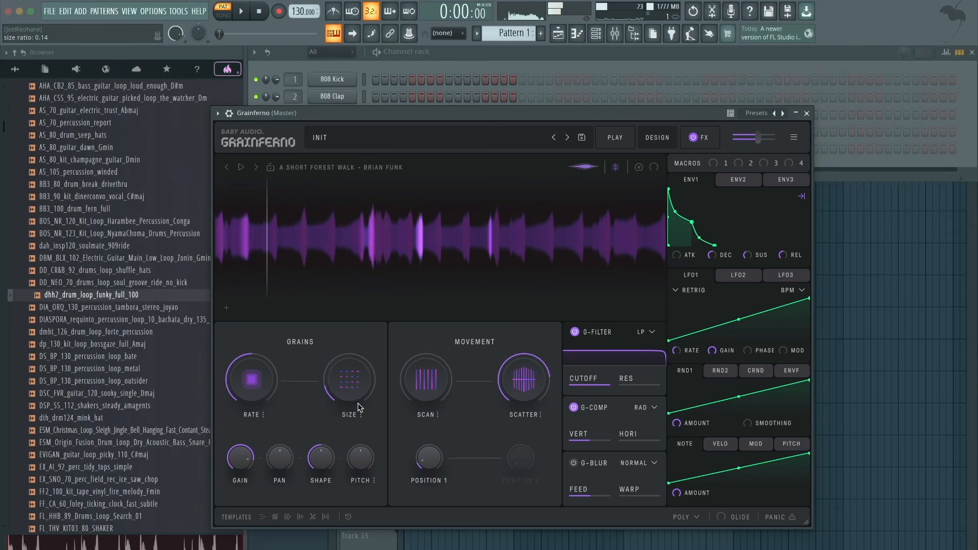
double_click(505, 379)
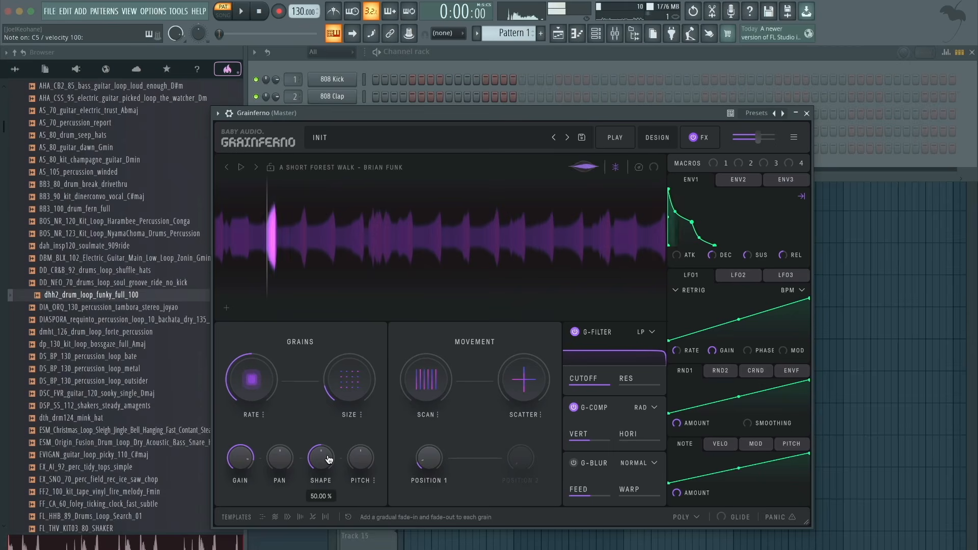
- Try grain Shape at about 5% with a very short Size and a raised Pitch, resetting Shape to 50% and Pitch to original
left_click_drag(328, 460, 321, 518)
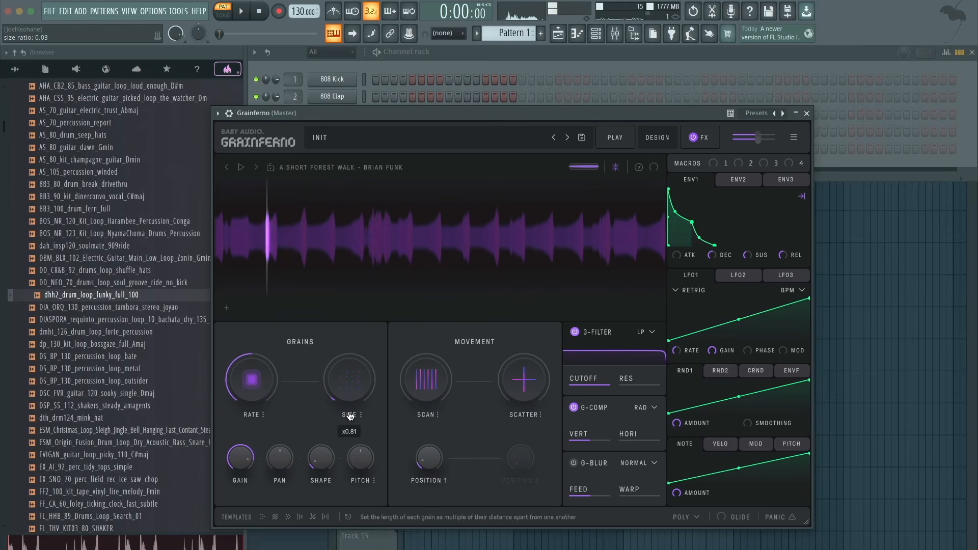
mouse_move(321, 457)
left_mouse_down()
mouse_move(350, 382)
mouse_move(330, 467)
left_mouse_up()
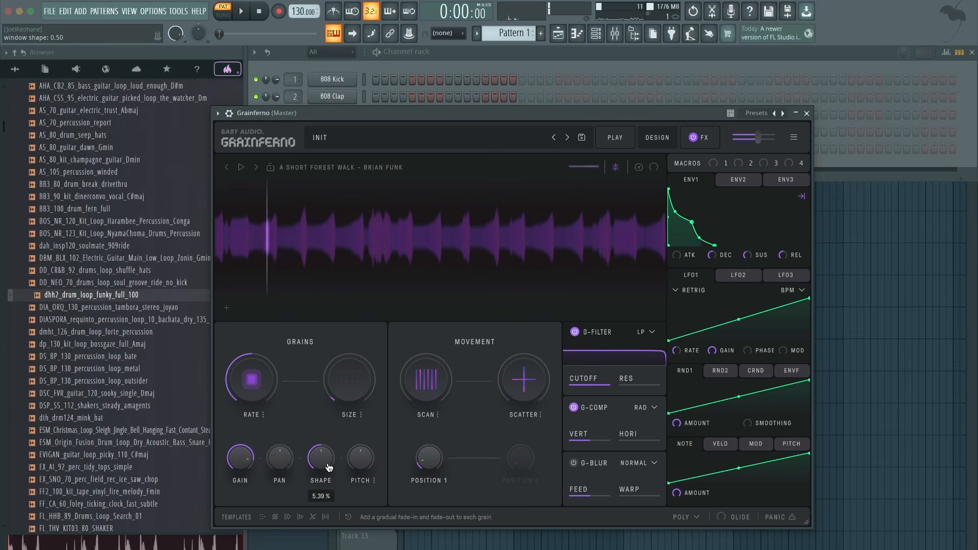
double_click(329, 468)
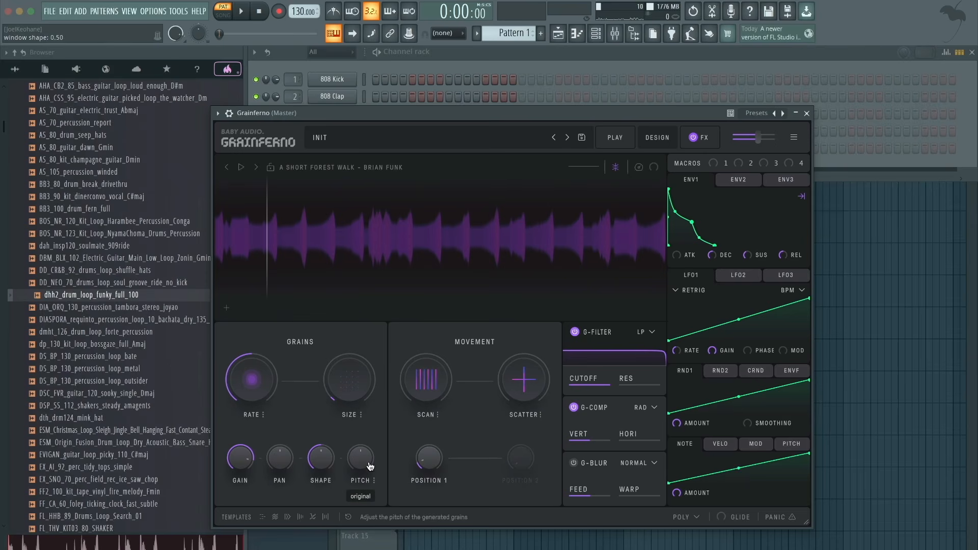
left_click_drag(371, 466, 365, 434)
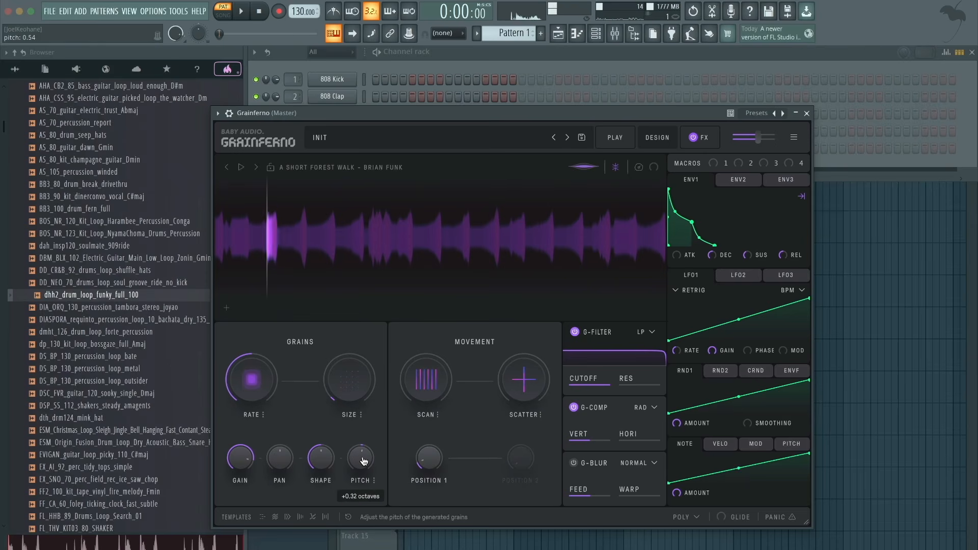
double_click(360, 457)
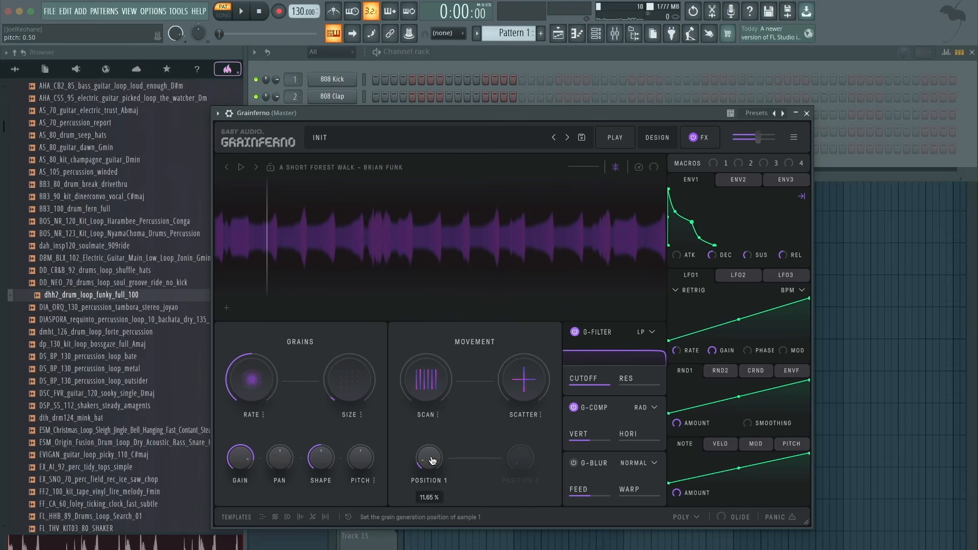
- Move the Position 1 grain point further into the sample and raise the grain Size slightly
left_click_drag(432, 461, 436, 416)
left_click_drag(408, 251, 342, 250)
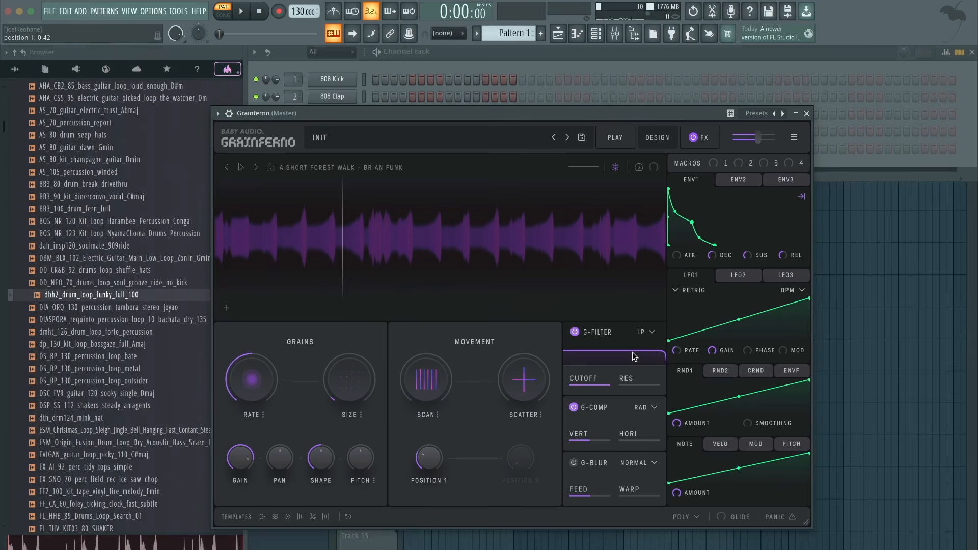
left_click_drag(356, 385, 356, 379)
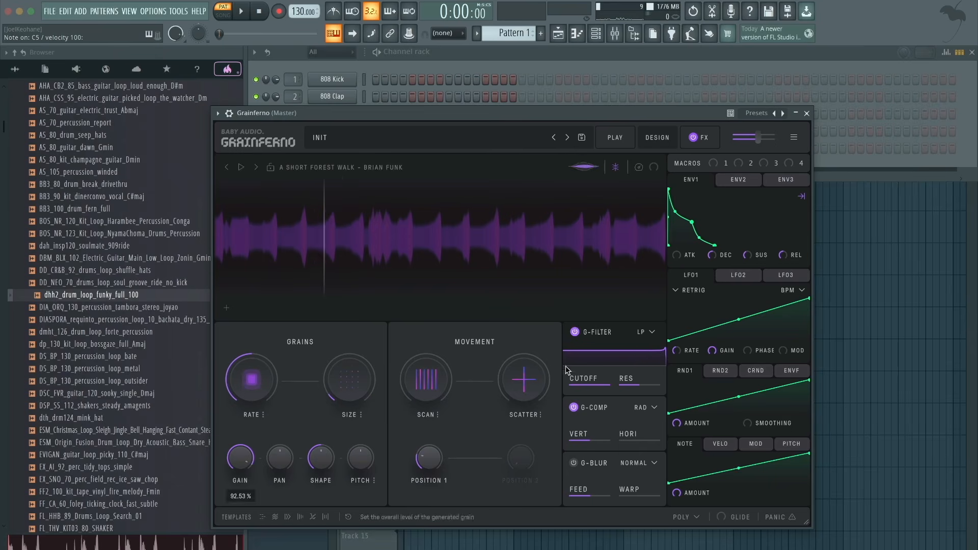
- Set the G-Filter resonance to about 0.28, assign RND1 to the filter's Cutoff, and audition a note
left_click_drag(595, 357, 692, 382)
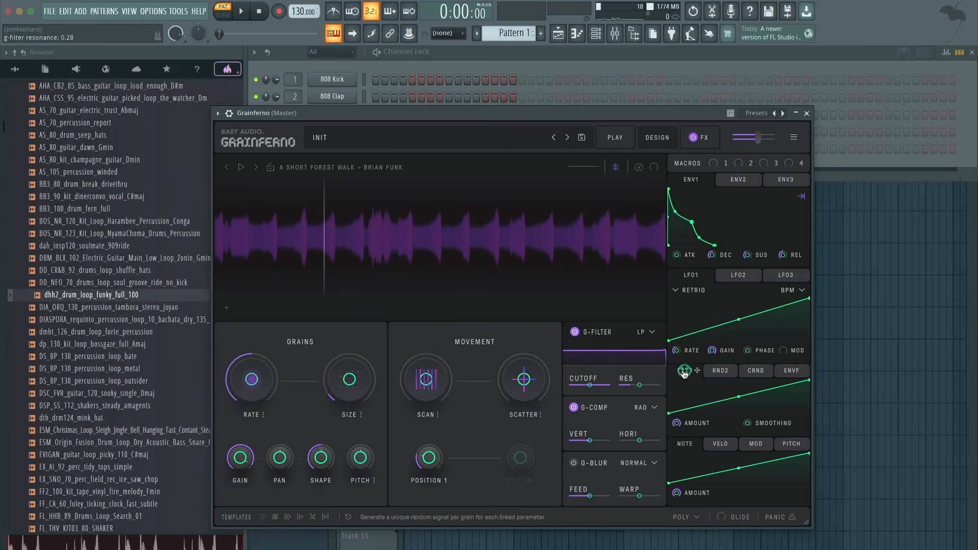
left_click_drag(686, 375, 590, 388)
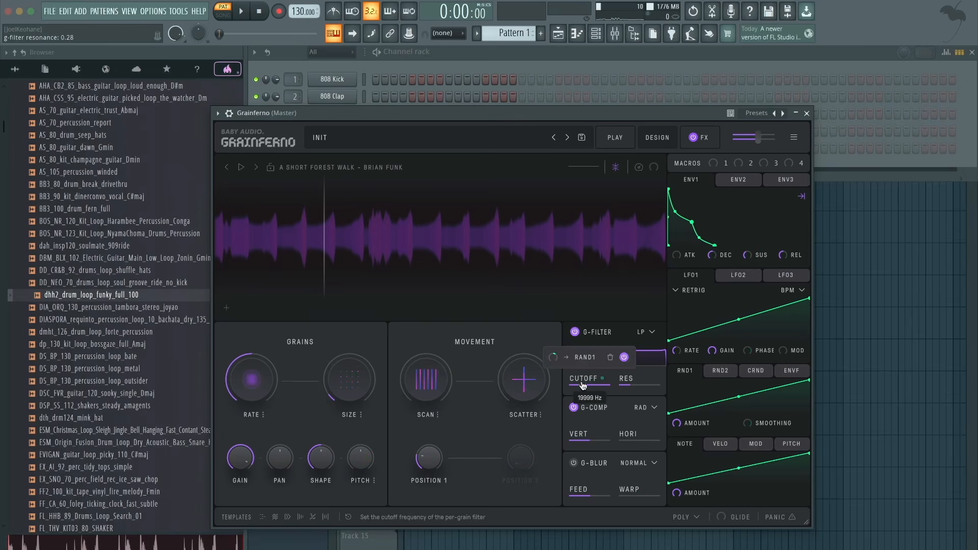
mouse_move(554, 361)
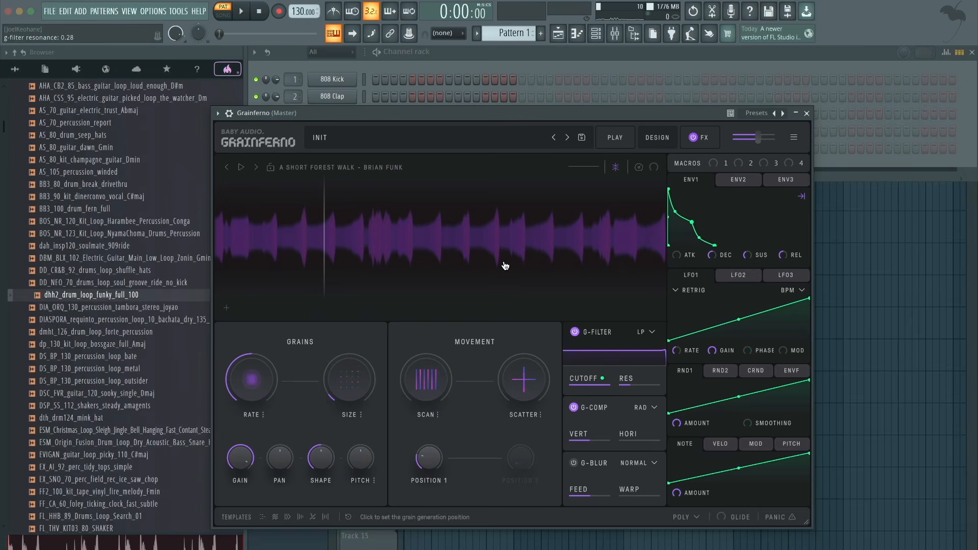
key("z")
- Assign RND1 to the G-Filter's Res and to the grain Pan, and audition a note
left_click_drag(640, 358, 635, 386)
left_click_drag(696, 375, 278, 459)
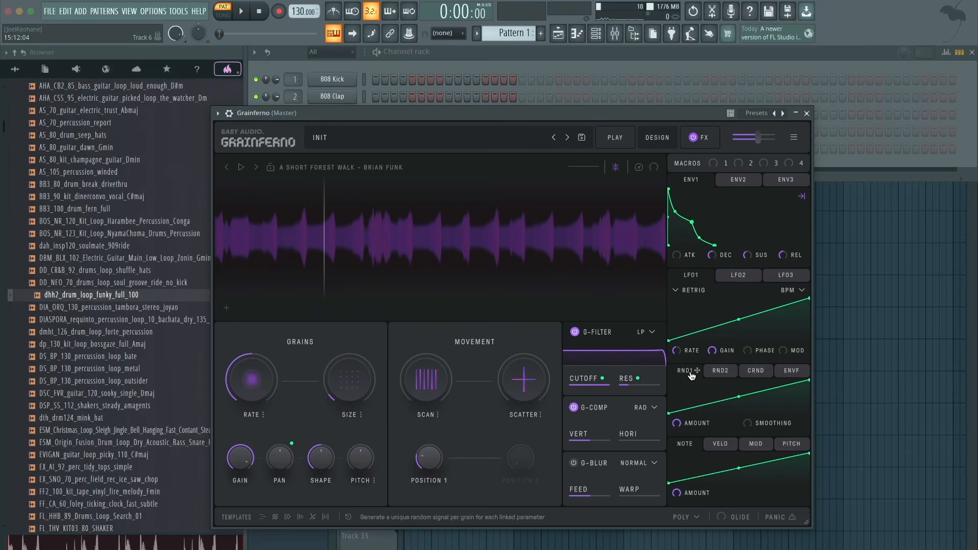
mouse_move(692, 375)
left_mouse_down()
mouse_move(649, 349)
mouse_move(350, 478)
mouse_move(655, 364)
mouse_move(699, 376)
left_mouse_up()
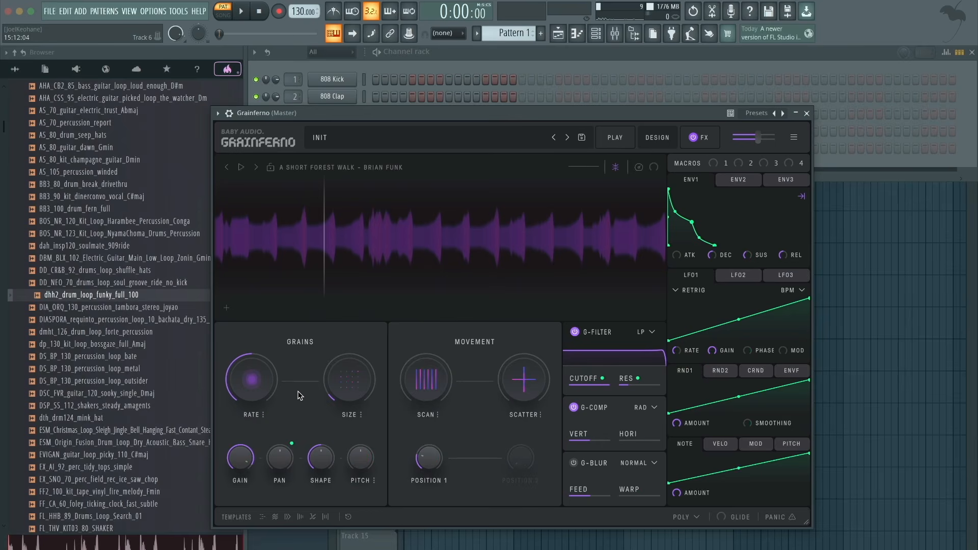
key("z")
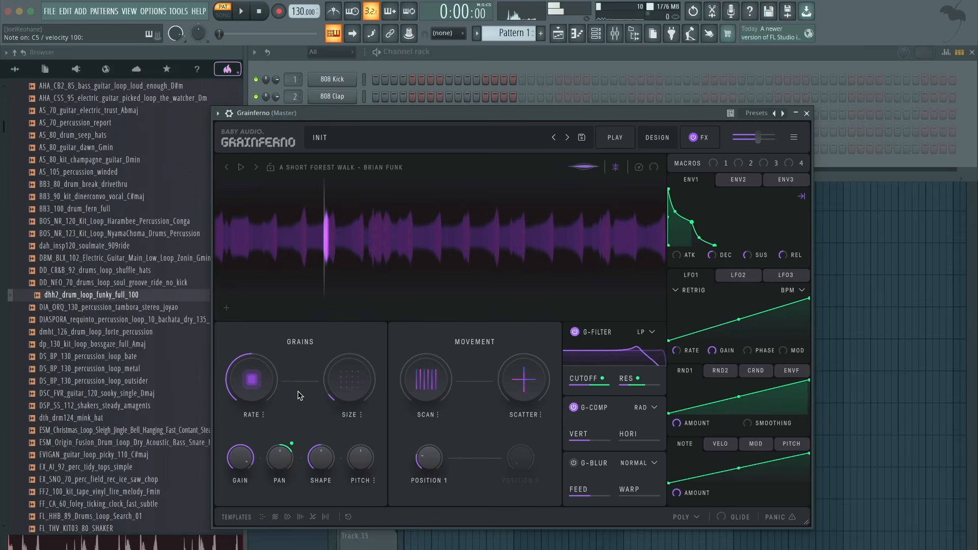
- Raise the grain Gain and keep the RND1 Amount at full while auditioning the randomised grains
left_click_drag(249, 454, 249, 427)
key("z")
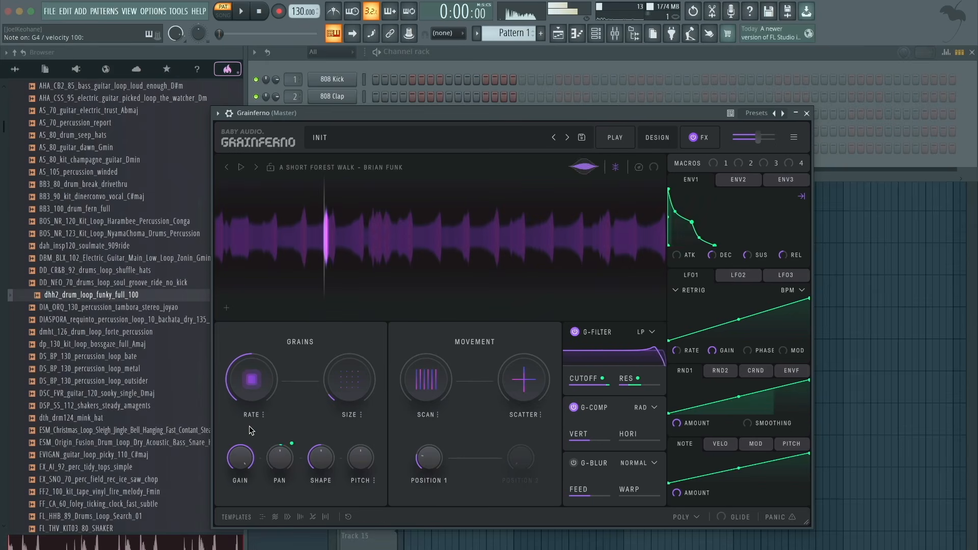
key("z")
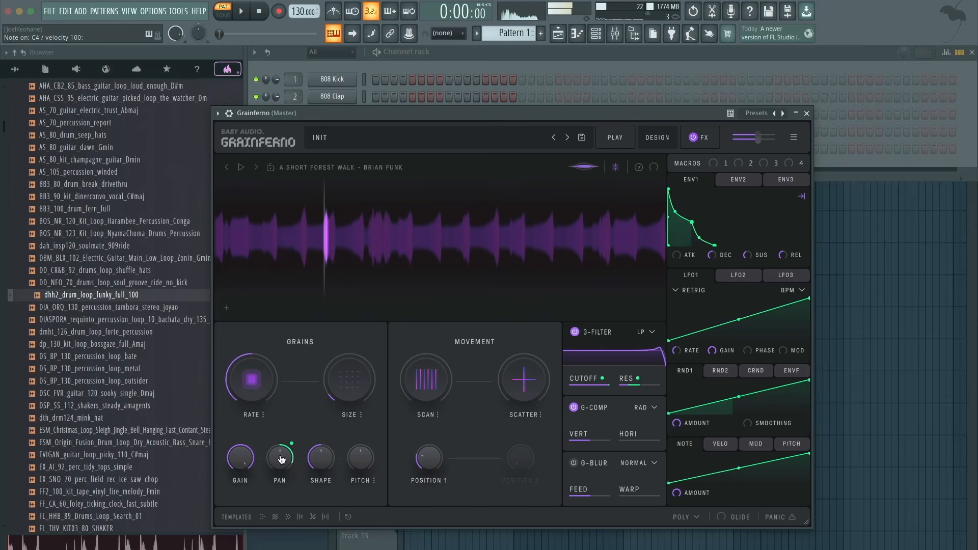
mouse_move(585, 381)
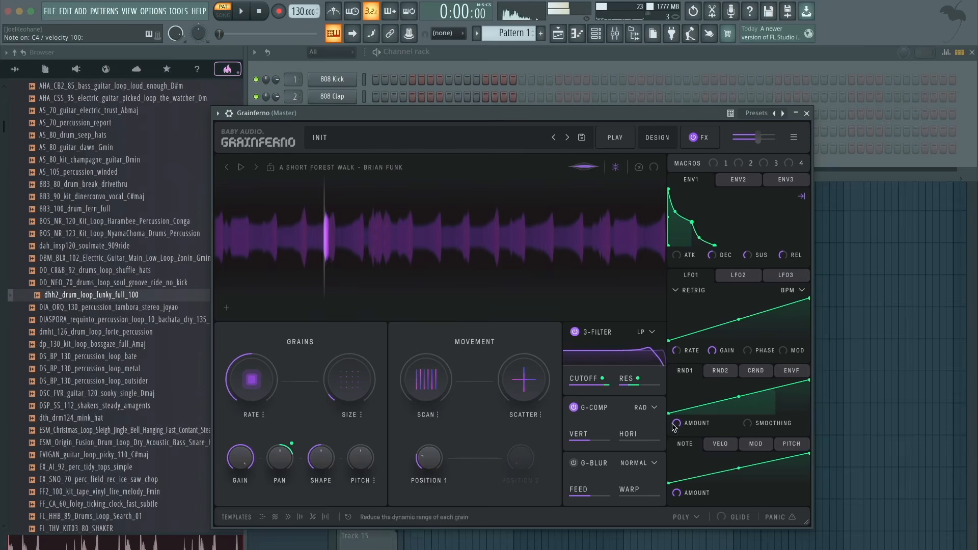
mouse_move(678, 424)
left_mouse_down()
mouse_move(679, 486)
mouse_move(666, 497)
mouse_move(675, 412)
left_mouse_up()
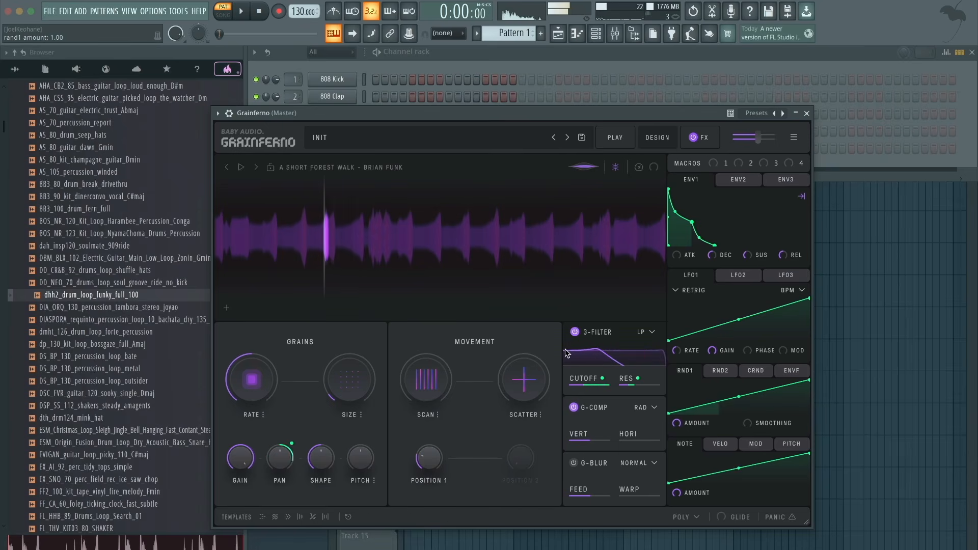
- Increase Scatter to randomise the grain positions and settle it at about 19%
mouse_move(534, 366)
left_click_drag(535, 366, 494, 286)
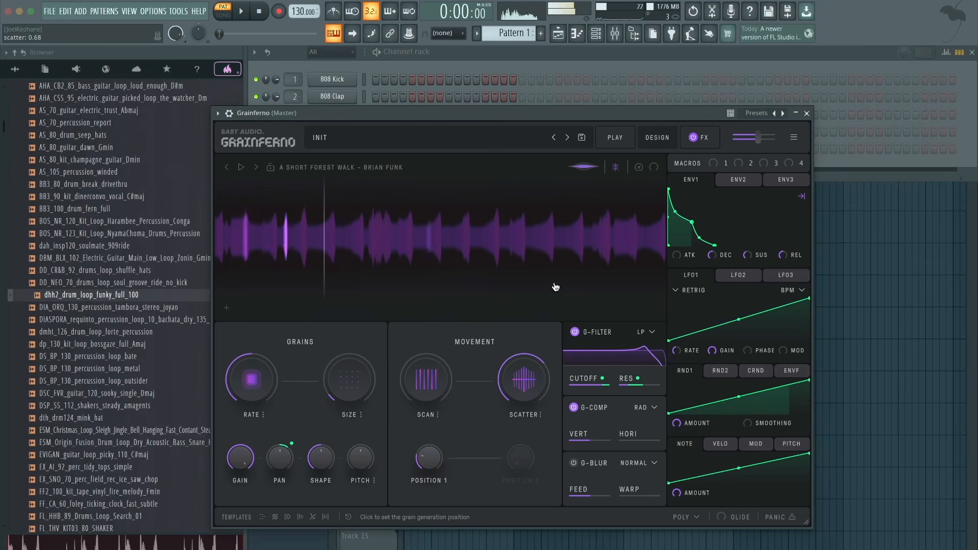
left_click_drag(529, 394, 529, 405)
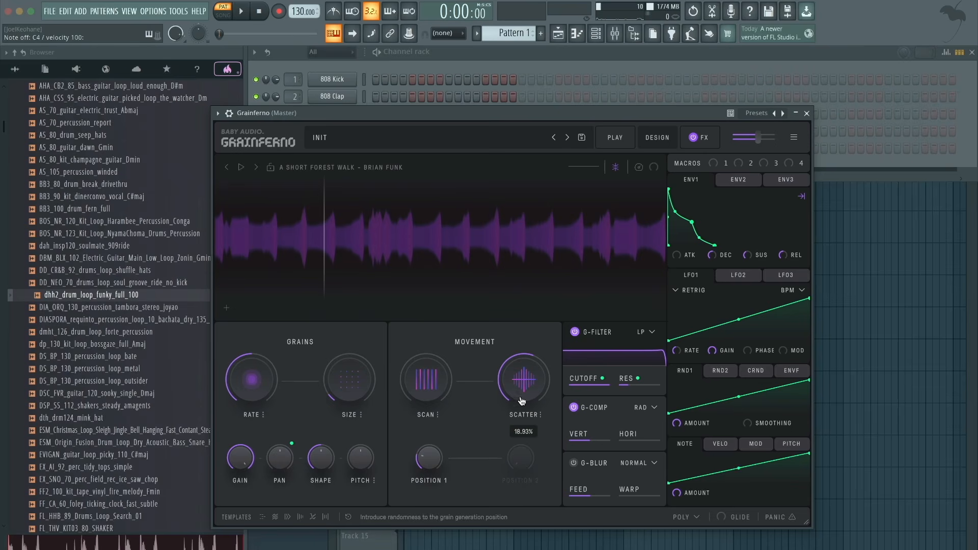
- Browse the factory samples without loading one, and remove the RND1 modulation from the G-Filter's Cutoff and Res
left_click(329, 167)
scroll(431, 291, "down", 10)
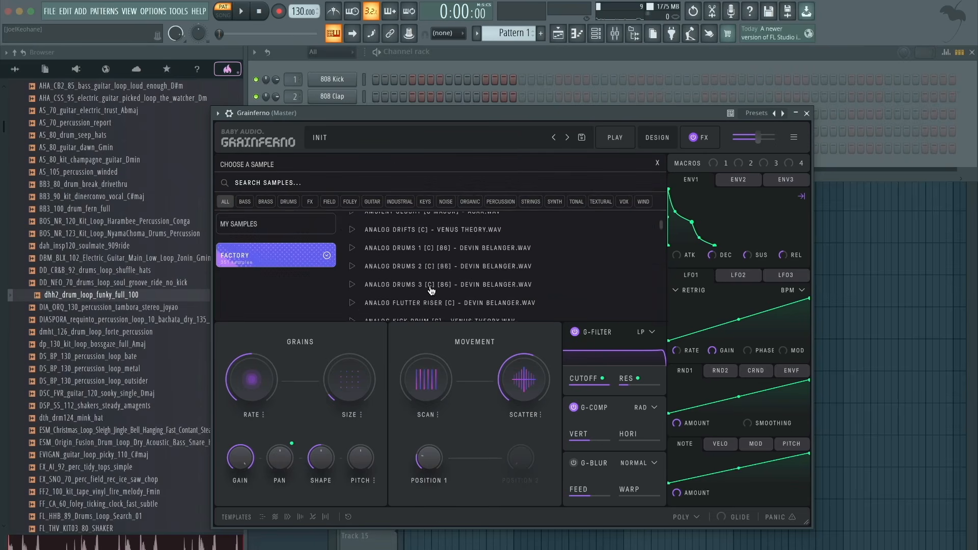
left_click(657, 163)
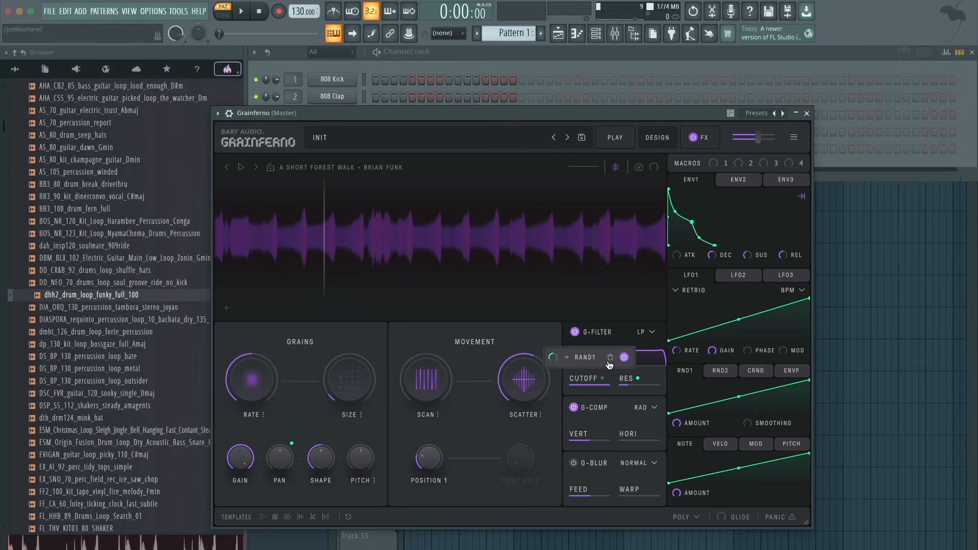
mouse_move(631, 383)
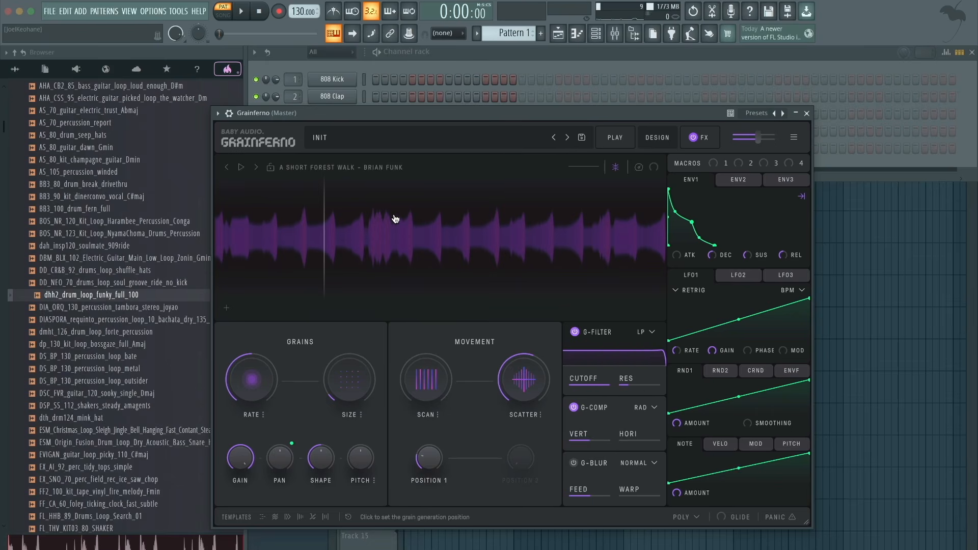
- Search the sample library for "tape x" and load the Tape Xylo sample by Robinson's Village
left_click(358, 168)
left_click(334, 184)
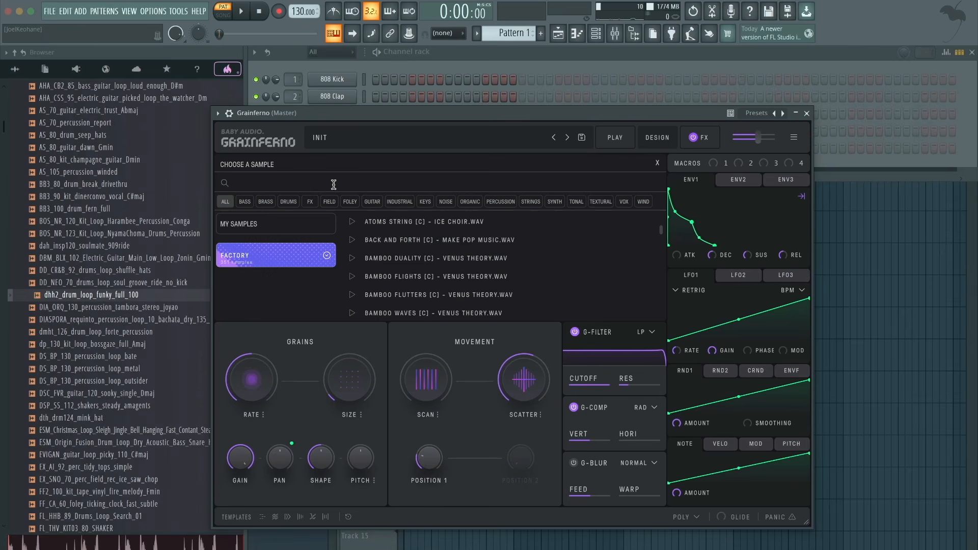
type("tape x")
left_click(418, 222)
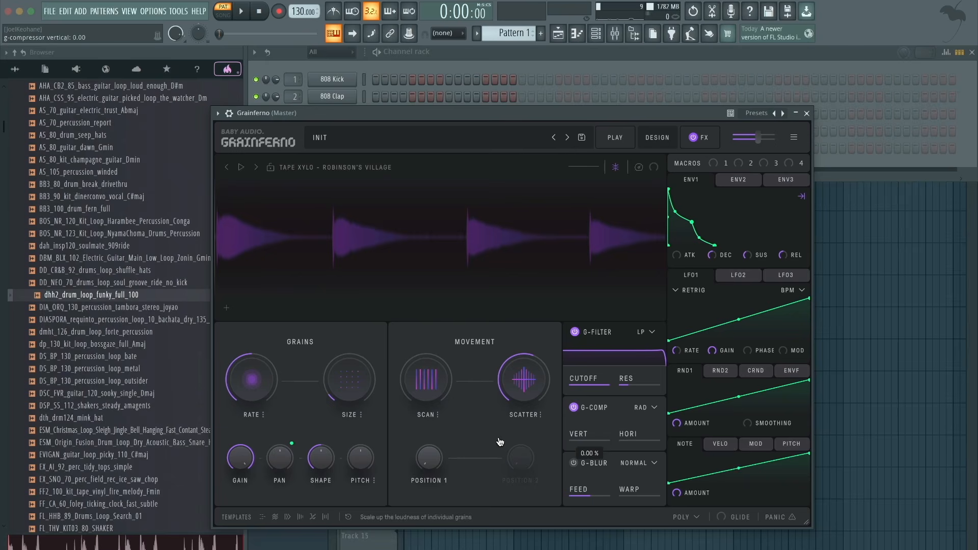
- Raise Scan to about x0.87 and remove the RND1 modulation from the grain Pan
left_click_drag(416, 383, 416, 379)
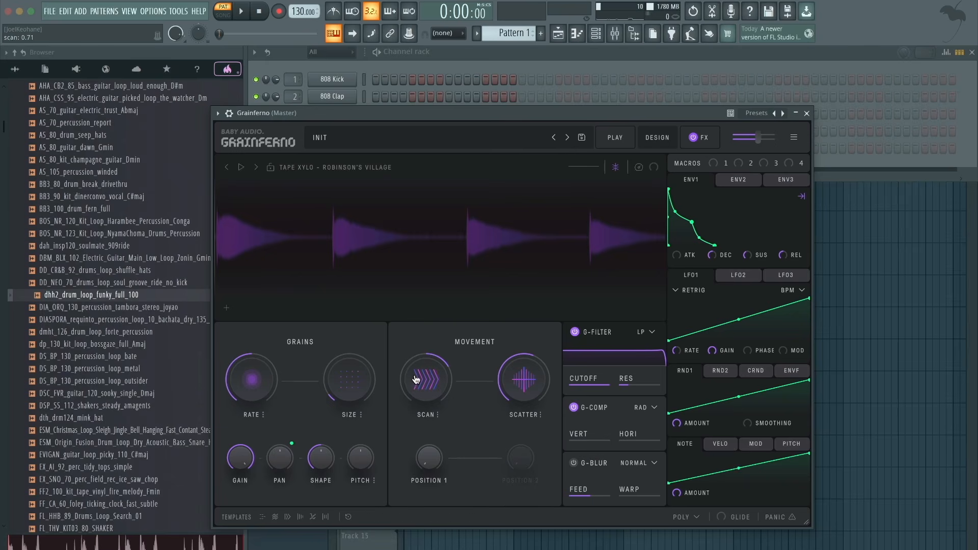
mouse_move(291, 443)
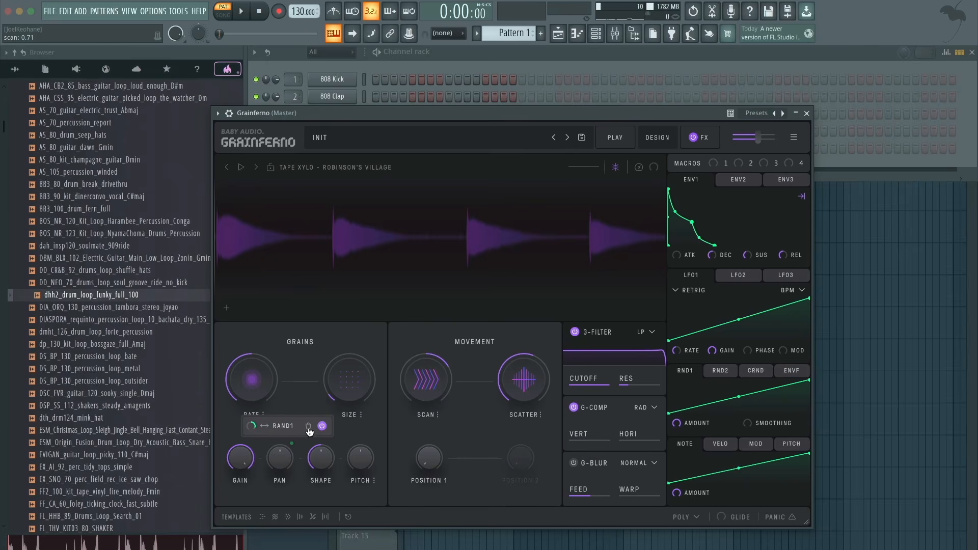
left_click(308, 427)
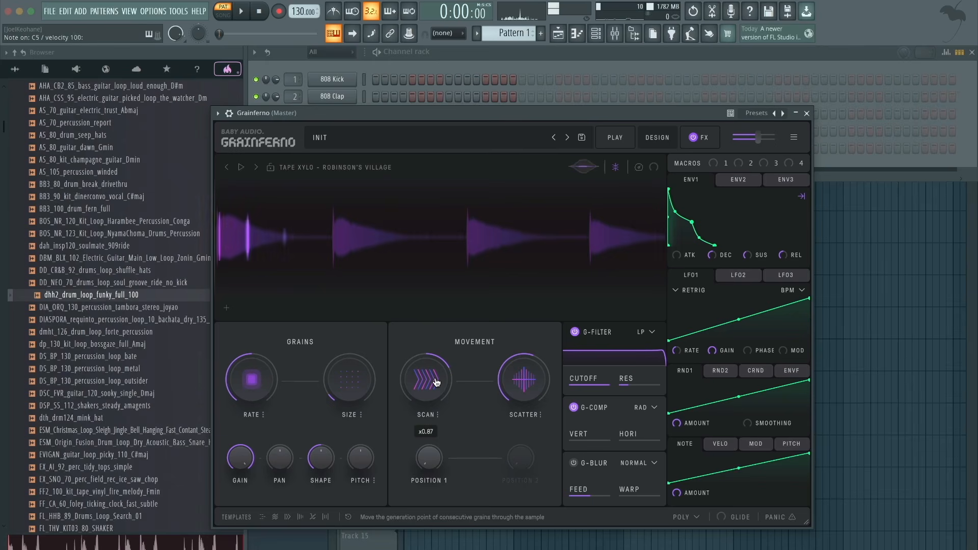
- Reset Scatter to 0% and audition a note as the grains scan through the sample
double_click(530, 378)
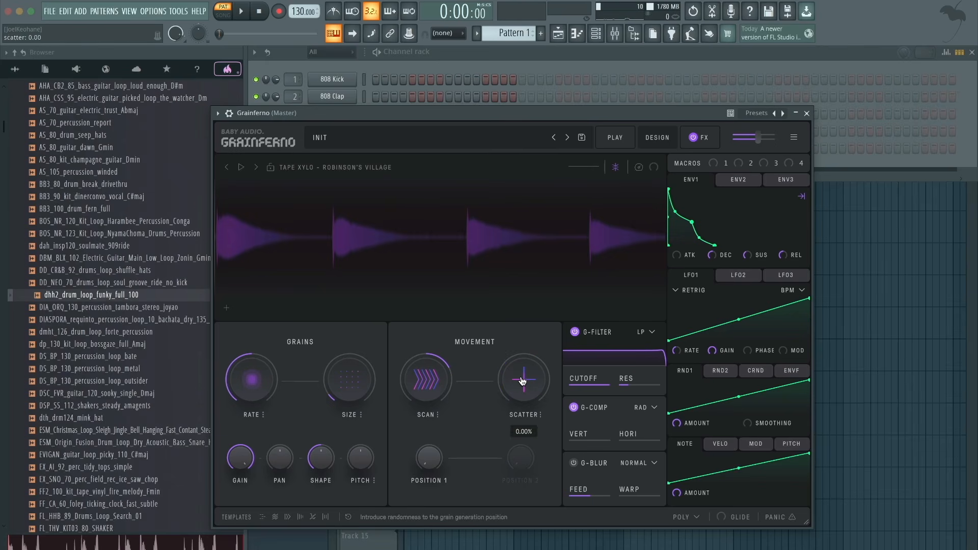
key("z")
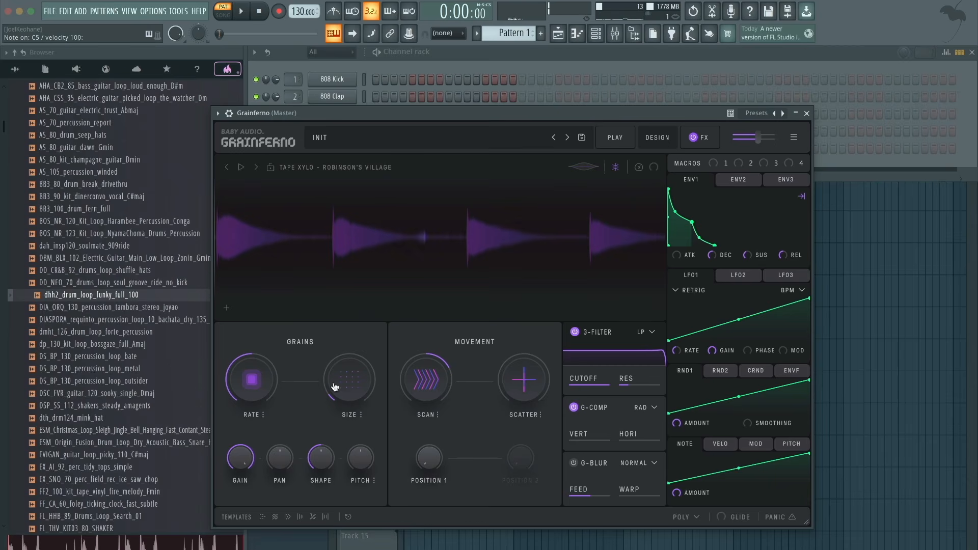
mouse_move(336, 383)
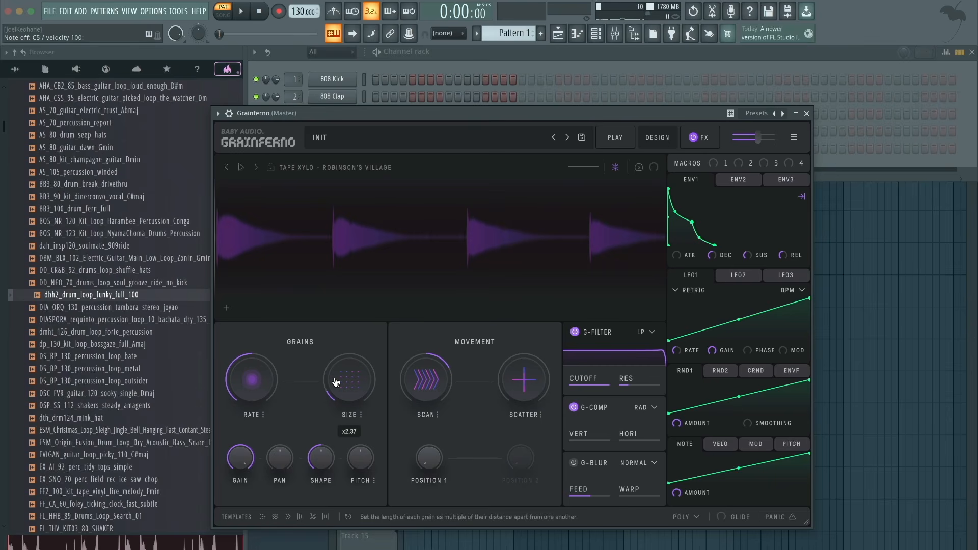
- Raise the G-Comp Vert to about 80%, audition a note, and place the grain position just before the sample's second hit
mouse_move(595, 440)
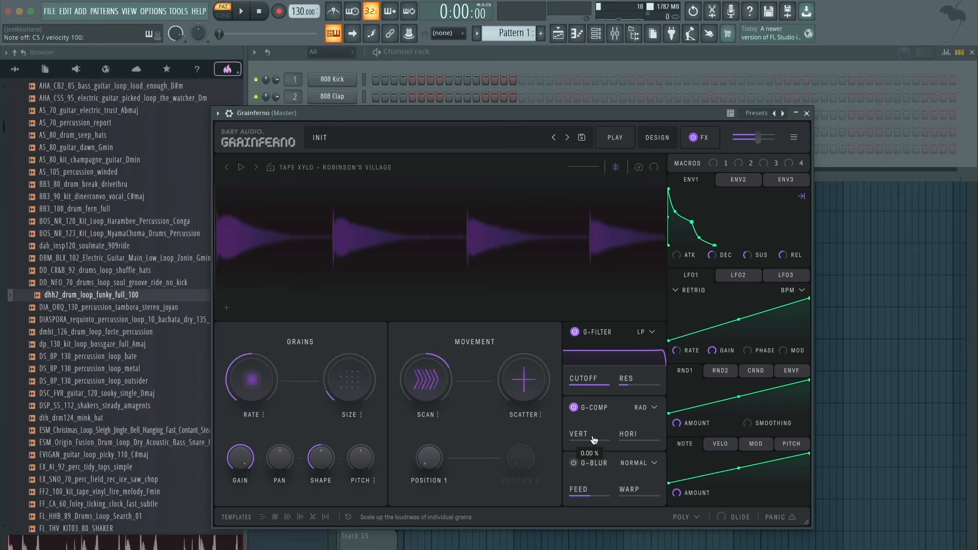
left_click_drag(590, 442, 698, 441)
key("q")
left_click_drag(315, 245, 328, 250)
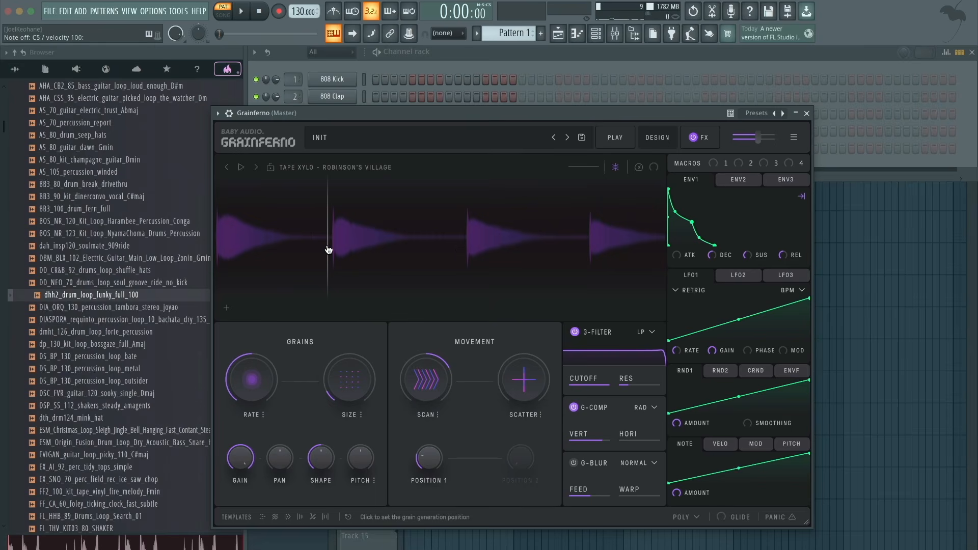
- Reset Scan to x0.00 and try small Scatter amounts around 3% on a held note
left_click_drag(516, 378, 523, 407)
double_click(437, 381)
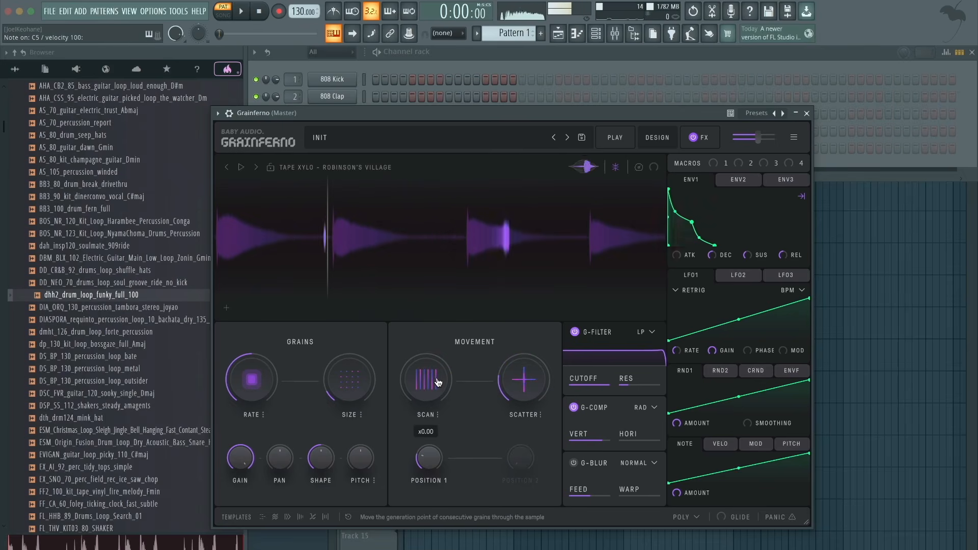
left_click_drag(510, 368, 513, 357)
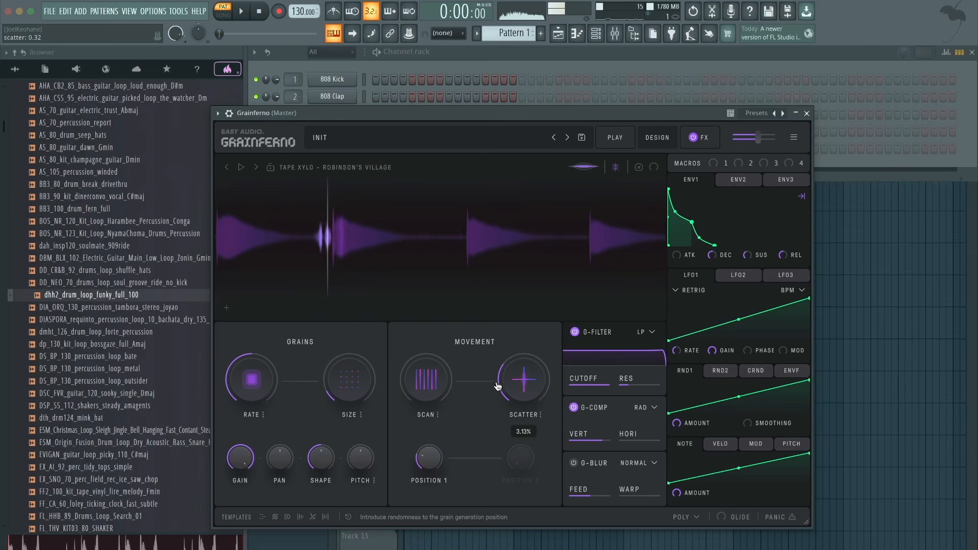
left_click_drag(428, 379, 429, 403)
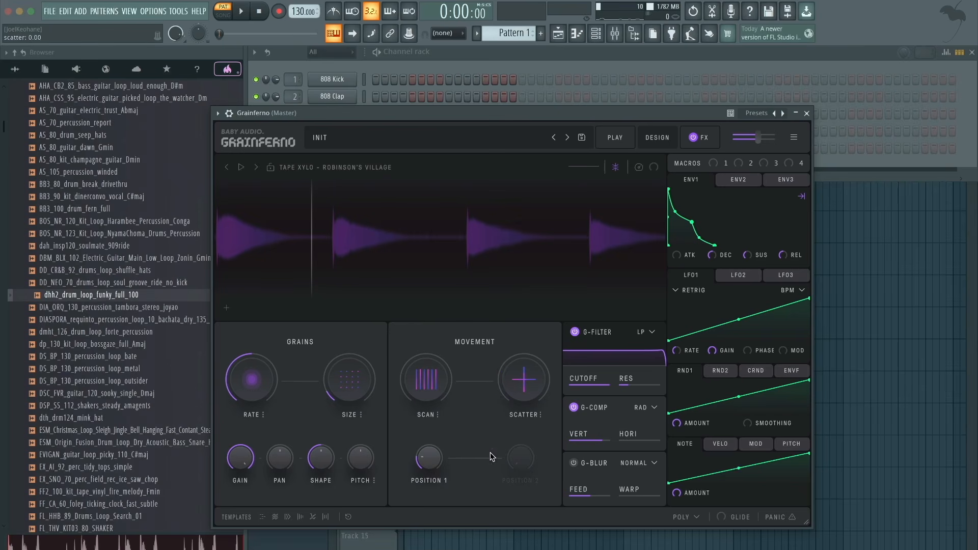
- Compare notes with the G-Comp Vert lowered and raised, settling it at about 84.5%
key("z")
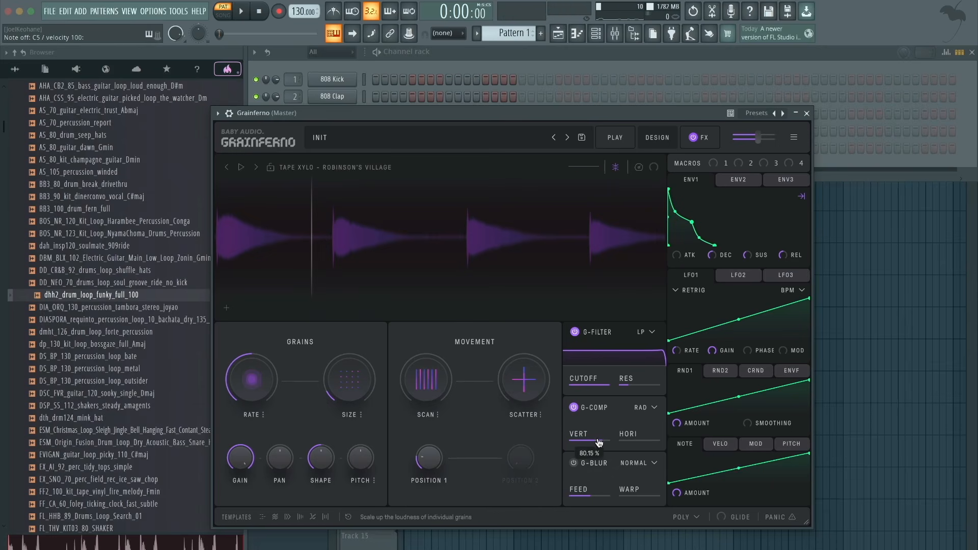
key("z")
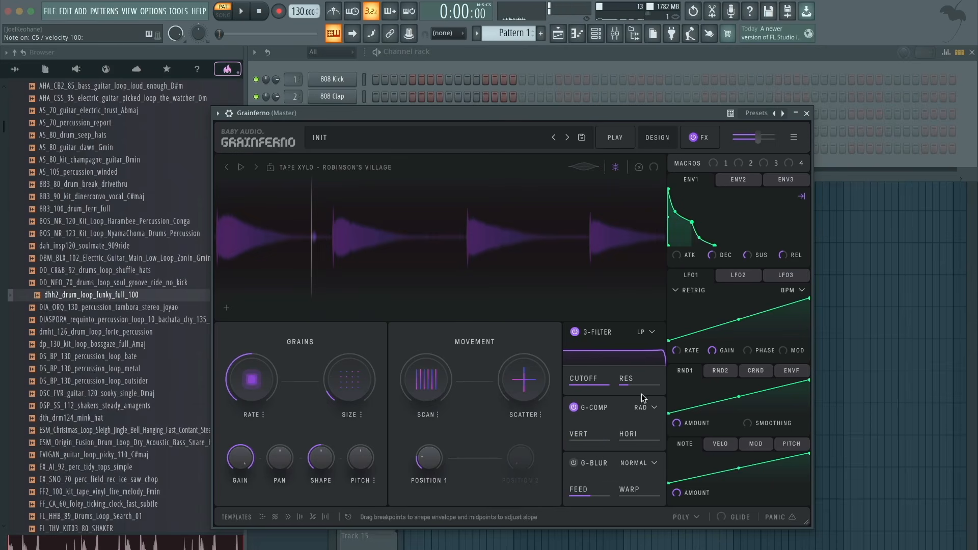
left_click_drag(584, 438, 705, 436)
key("b")
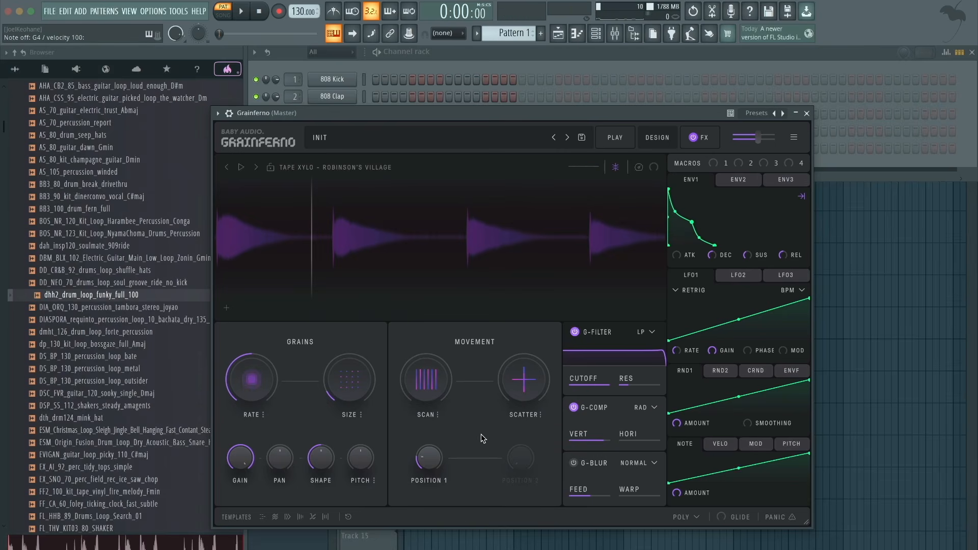
- Raise Scatter, assign RND1 to the grain Pan with an increased modulation amount, and audition a note
left_click_drag(532, 388, 528, 334)
left_click_drag(678, 371, 279, 459)
left_click_drag(253, 427, 252, 378)
key("q")
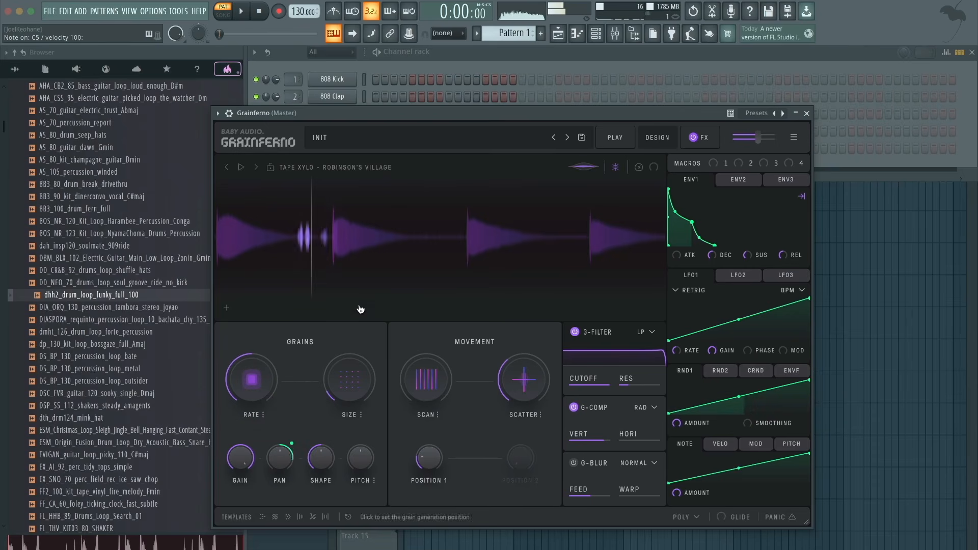
- Lower Scatter back to its minimum and remove the RND1 modulation from the grain Pan
left_click_drag(530, 380, 531, 400)
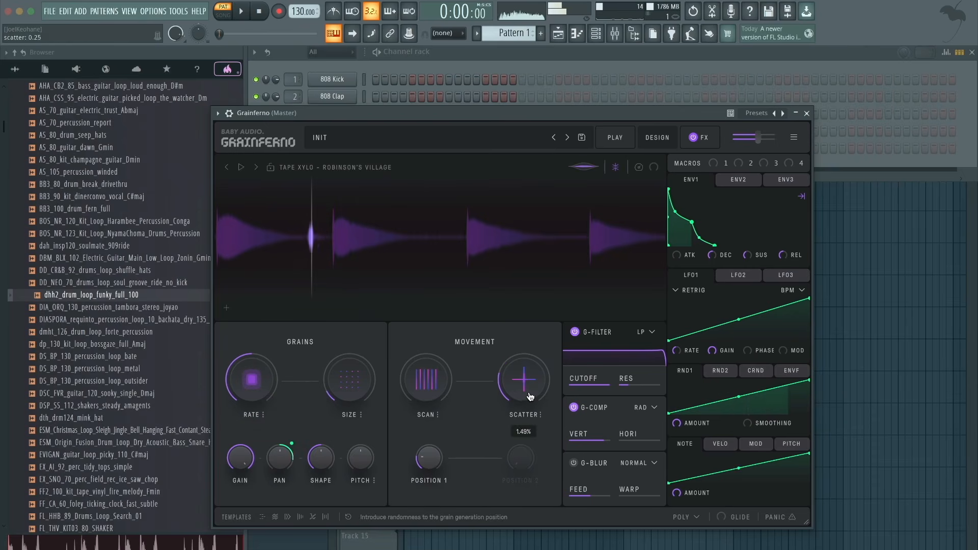
mouse_move(283, 452)
left_click_drag(525, 385, 517, 452)
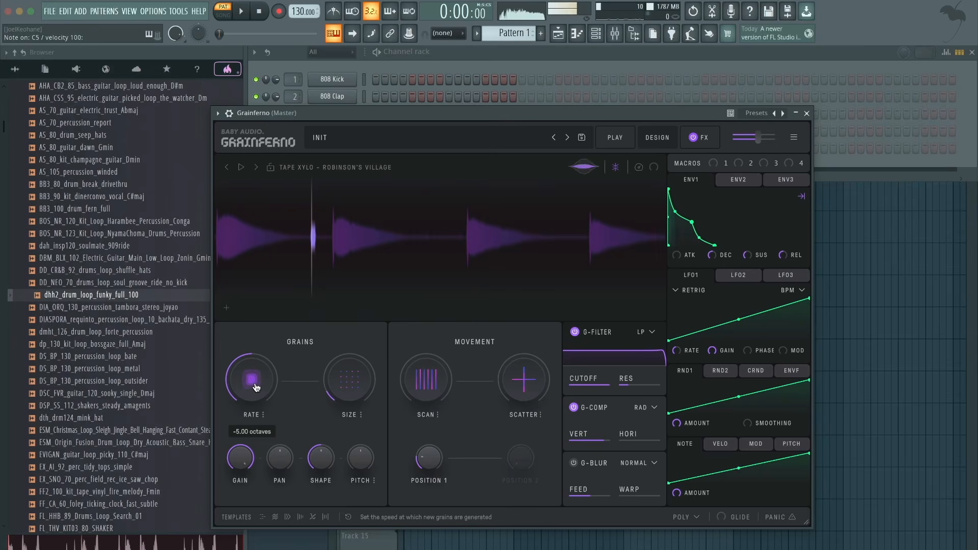
- Raise the grain Rate to -2.00 octaves, set its mode to Key-Mapped Octave, and review the other rate modes
left_click_drag(256, 388, 260, 410)
left_click(262, 416)
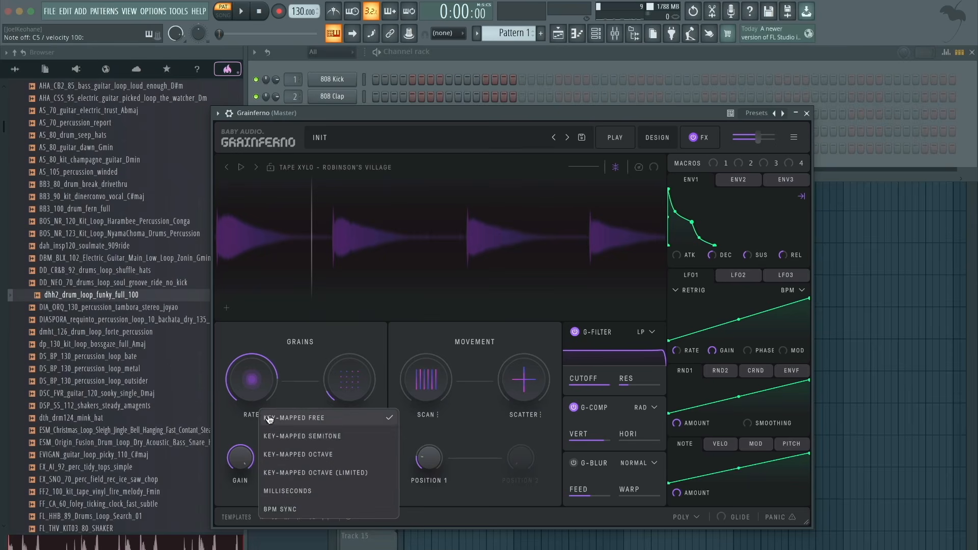
left_click(320, 454)
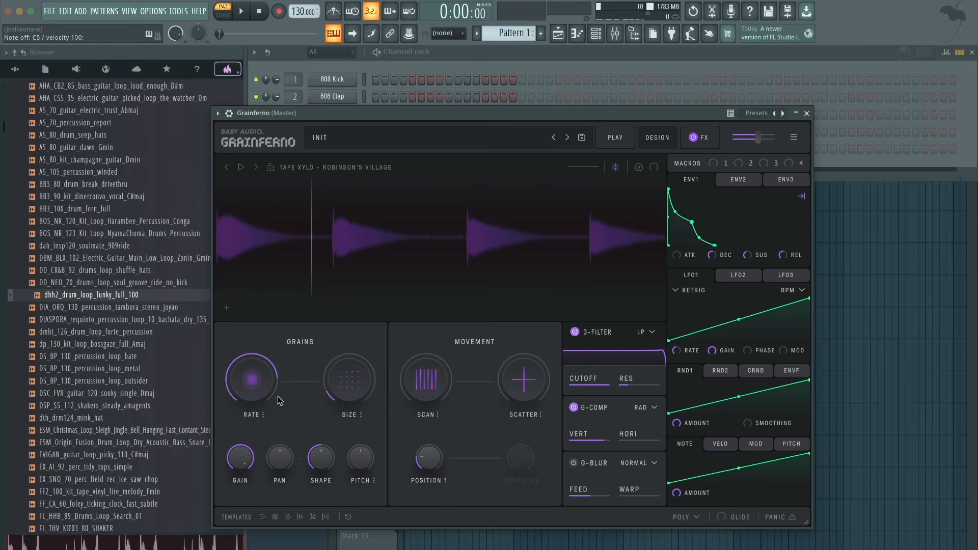
left_click(267, 416)
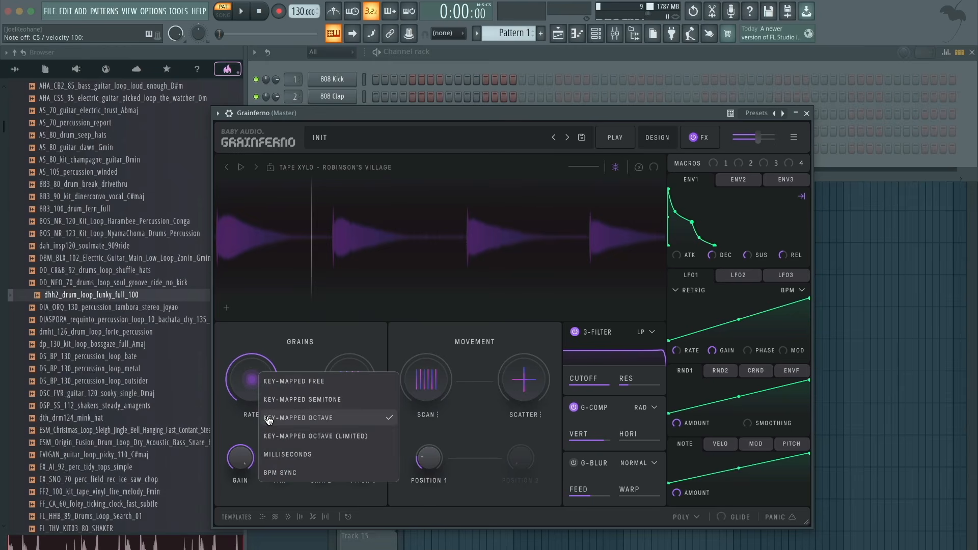
left_click(238, 430)
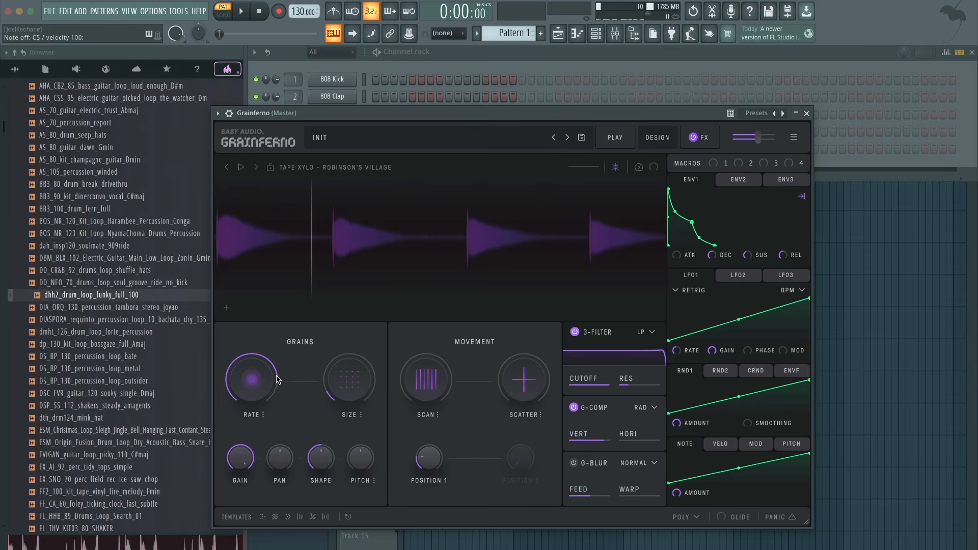
mouse_move(260, 384)
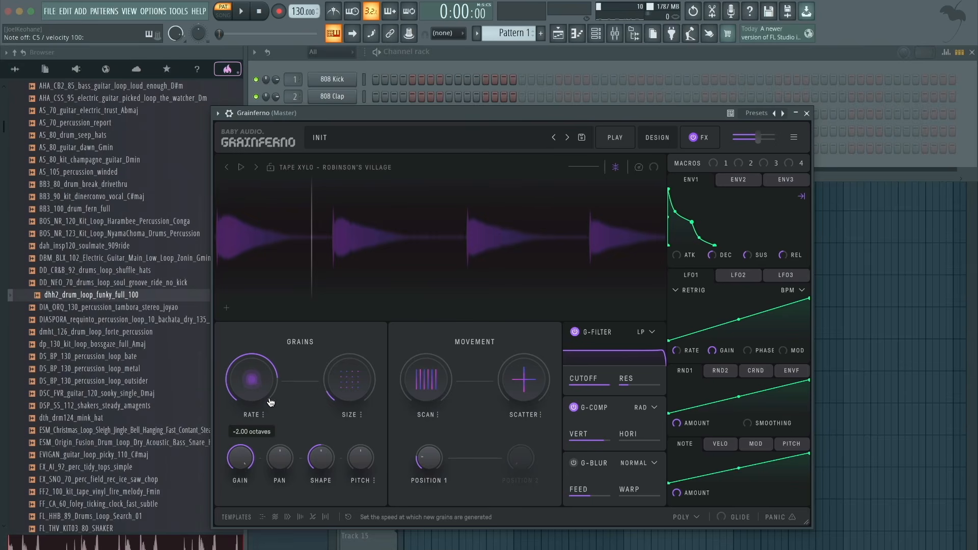
left_click(263, 414)
left_click(240, 421)
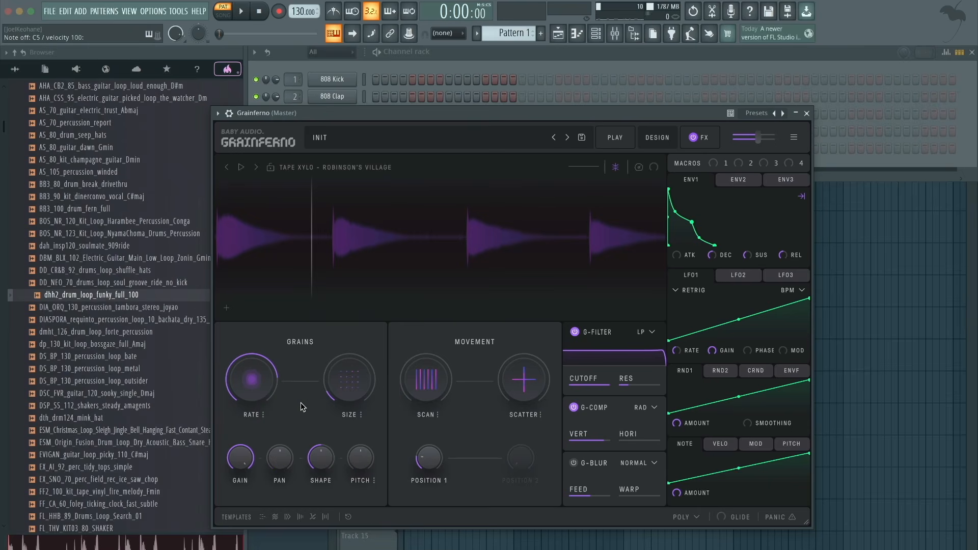
- Audition notes down to C4 with the octave-mapped grain rate
key("z")
key("z")
mouse_move(253, 397)
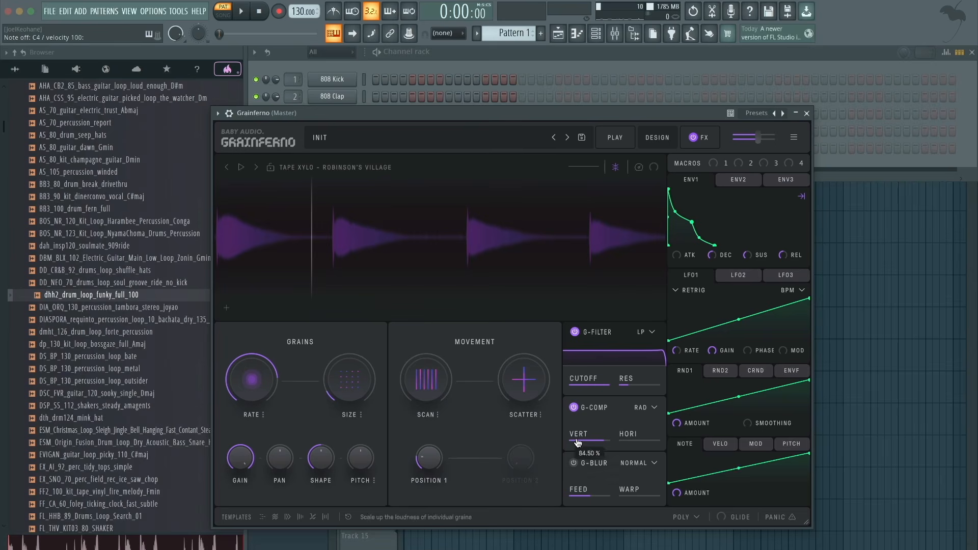
mouse_move(263, 379)
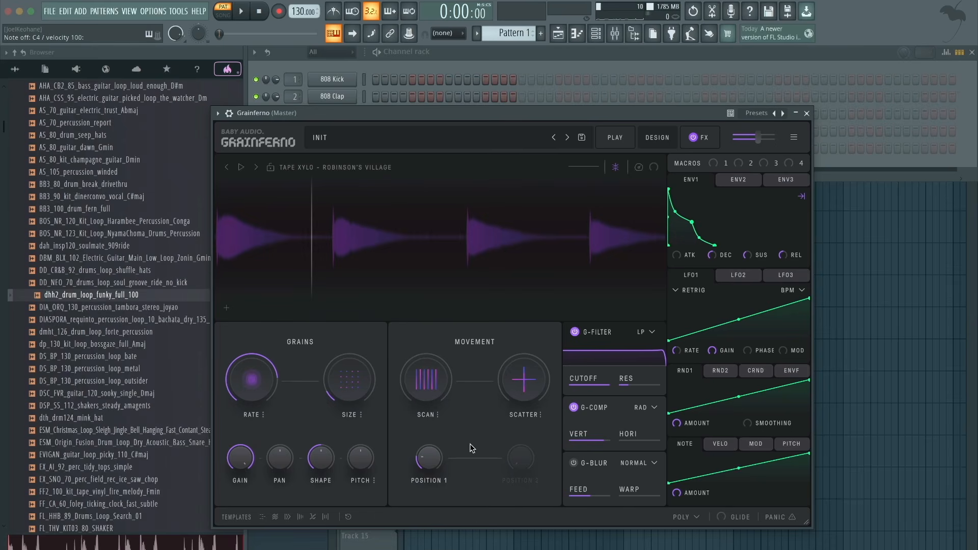
- Assign LFO1 to the grain Pitch at 40% and audition several notes
mouse_move(370, 462)
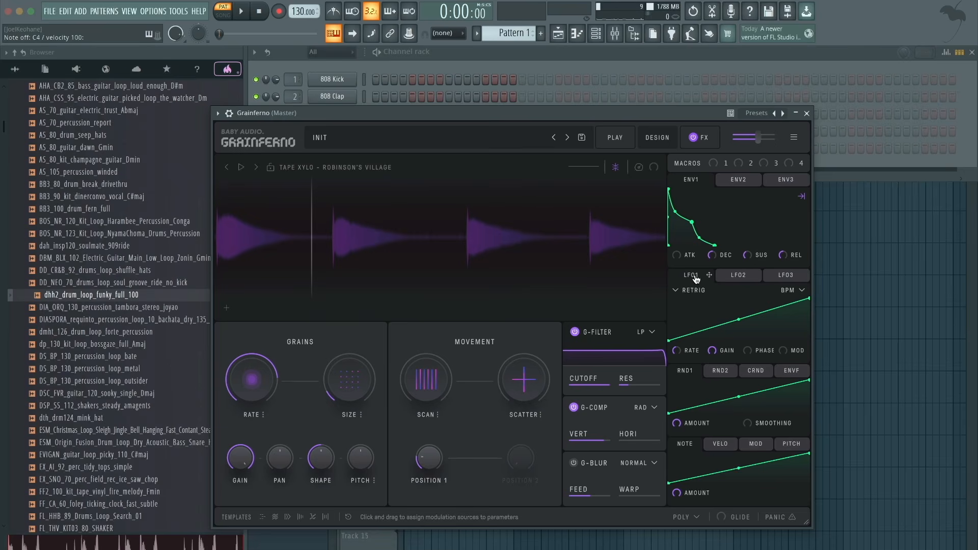
left_click_drag(696, 279, 356, 445)
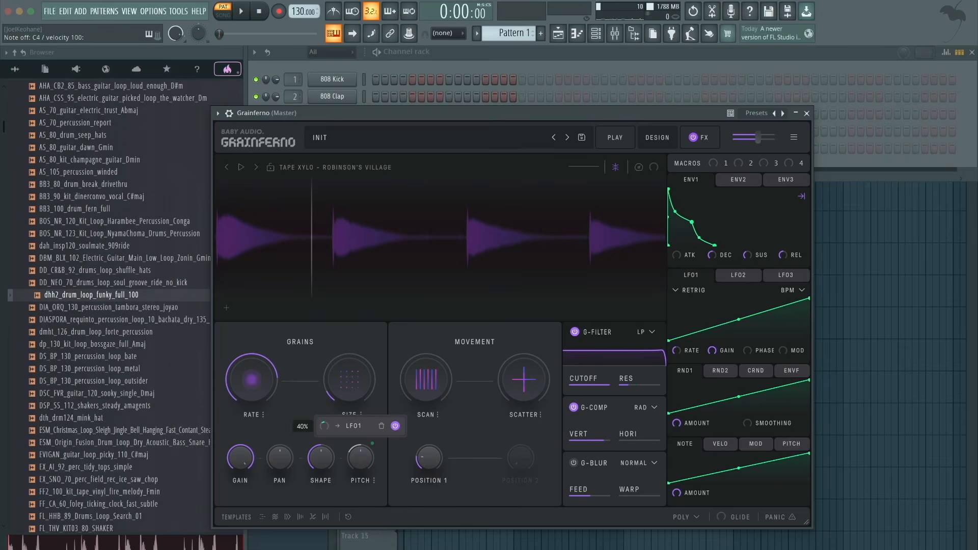
key("q")
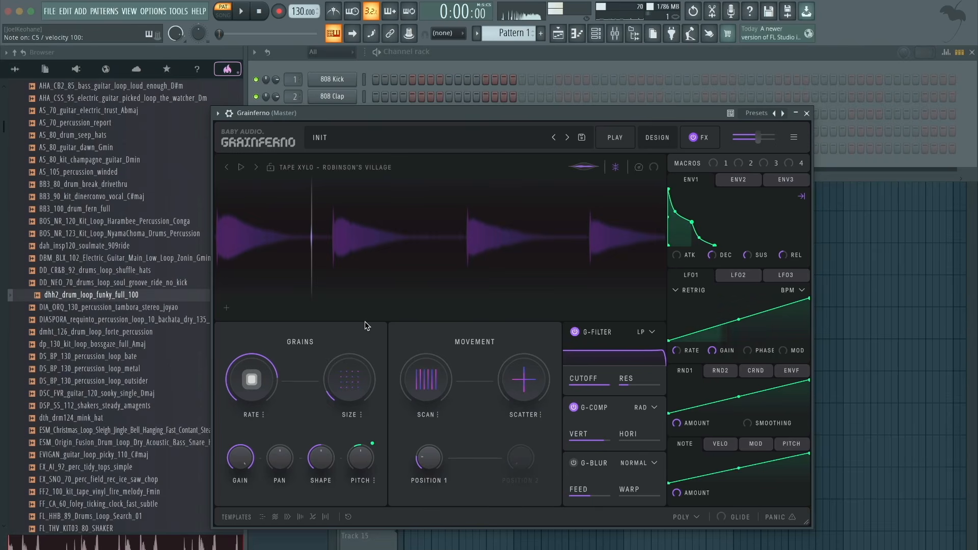
key("x")
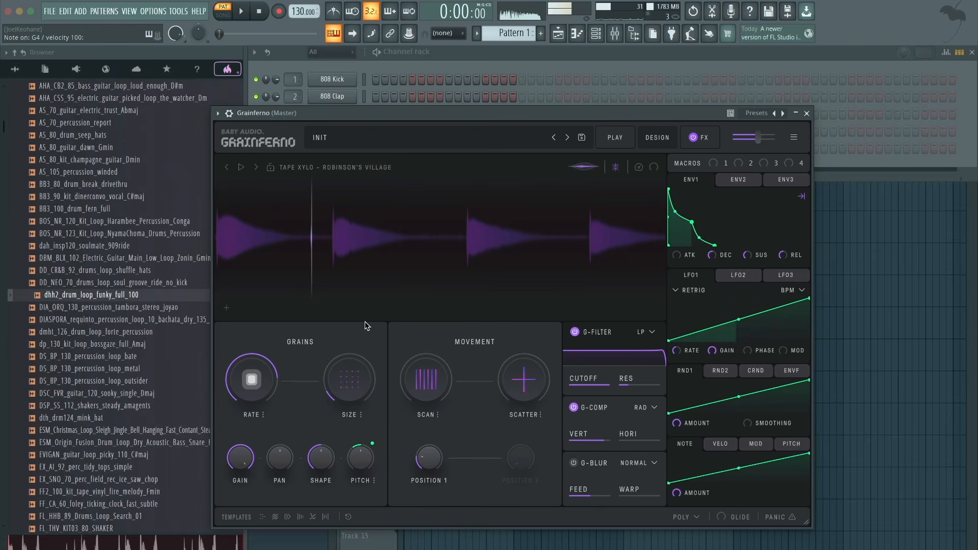
key("b")
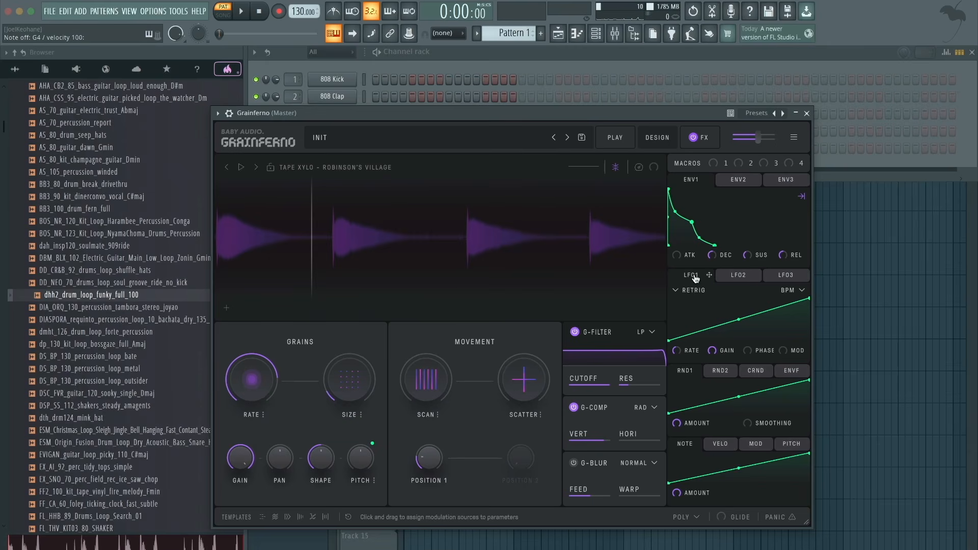
- Assign LFO1 to the grain Size and adjust the modulation amount while playing notes
left_click_drag(695, 278, 350, 378)
left_click_drag(312, 338, 313, 326)
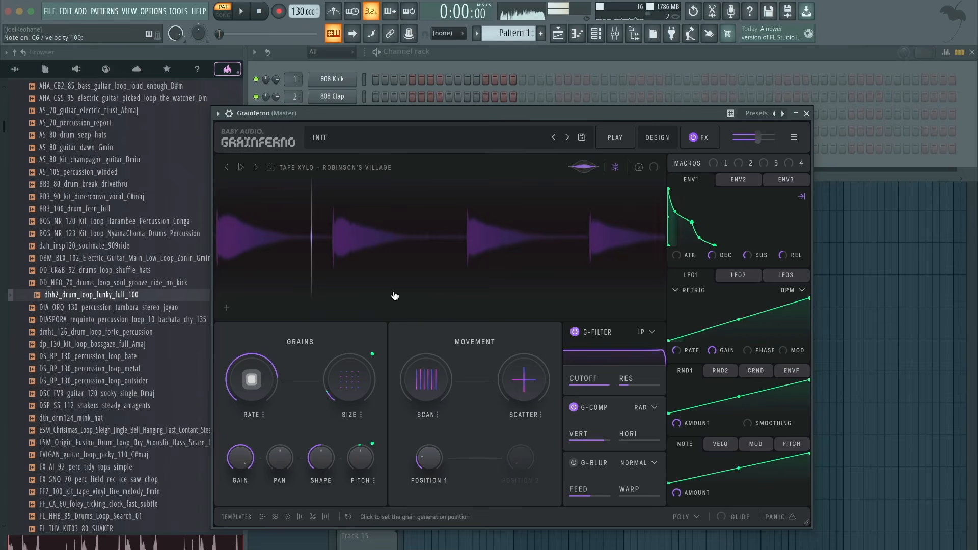
mouse_move(351, 386)
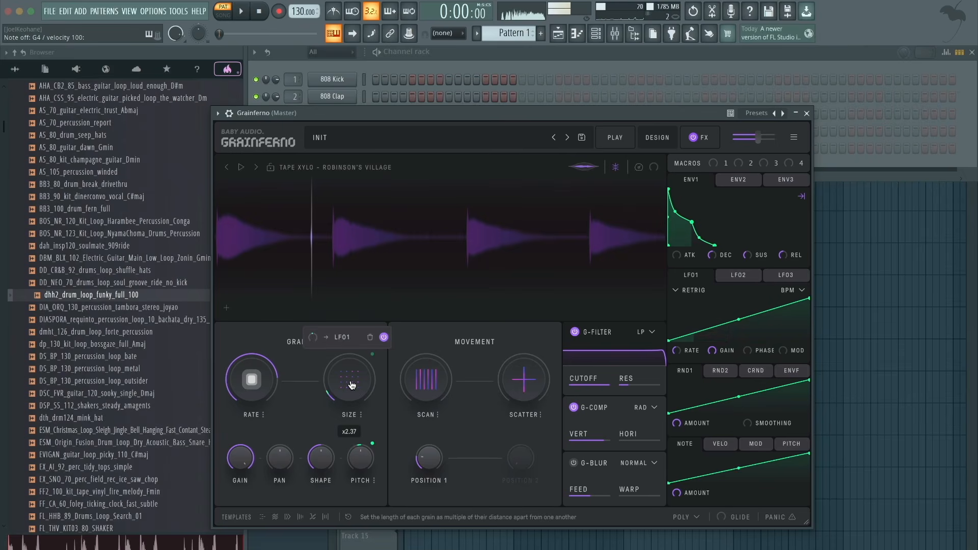
mouse_move(312, 337)
left_mouse_down()
mouse_move(313, 325)
mouse_move(325, 350)
left_mouse_up()
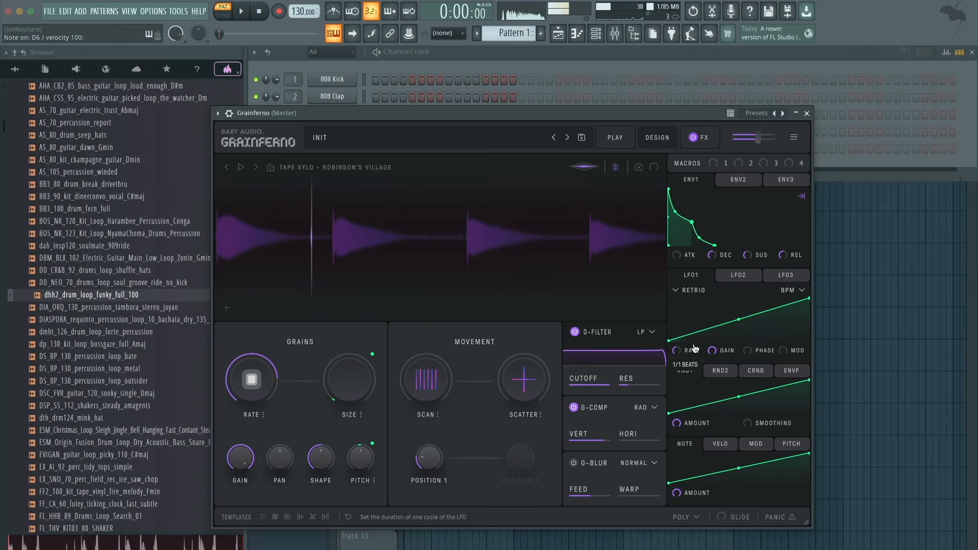
- Move the grain position onto the second xylophone hit and try out the Scan movement while playing C5
mouse_move(693, 350)
left_mouse_down()
mouse_move(707, 307)
mouse_move(693, 355)
left_mouse_up()
mouse_move(446, 398)
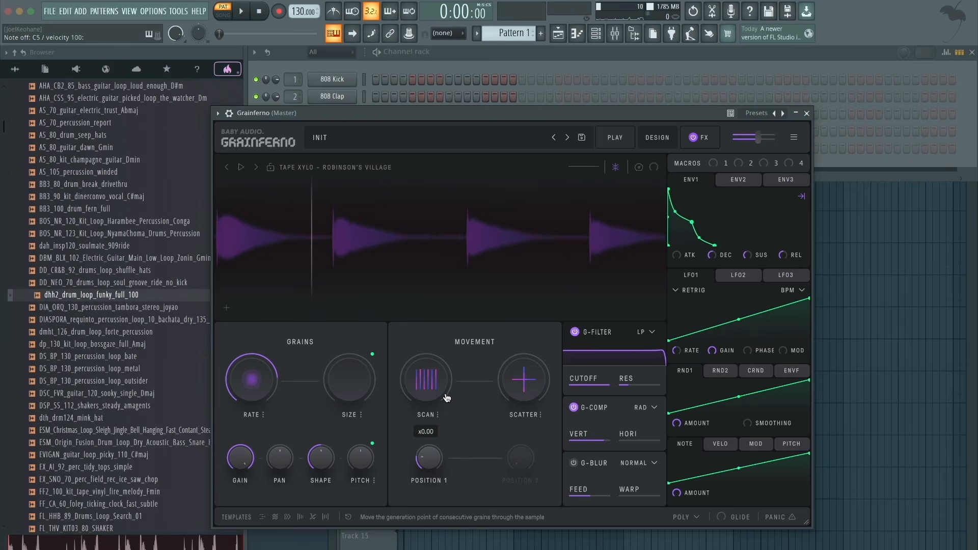
left_click(321, 263)
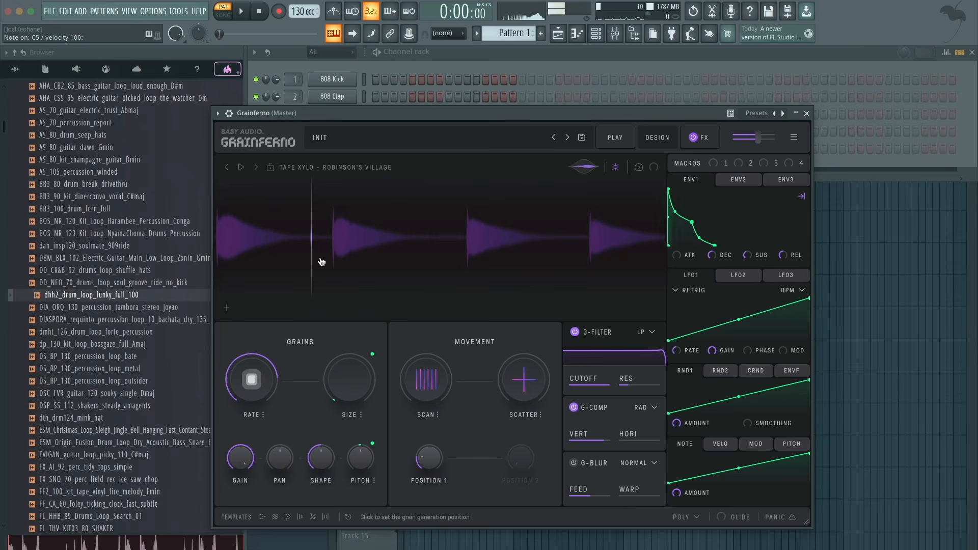
left_click_drag(322, 262, 384, 271)
left_click(430, 377)
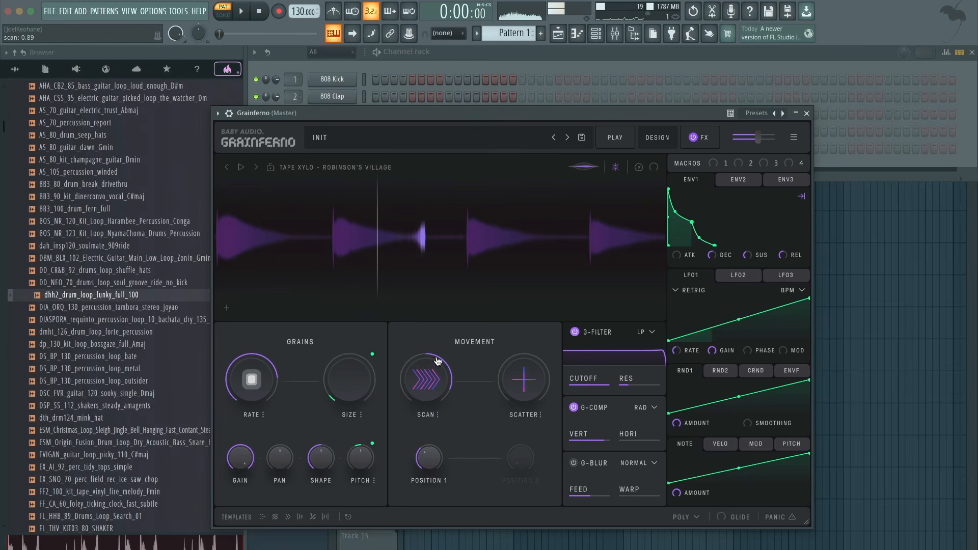
left_click(429, 377)
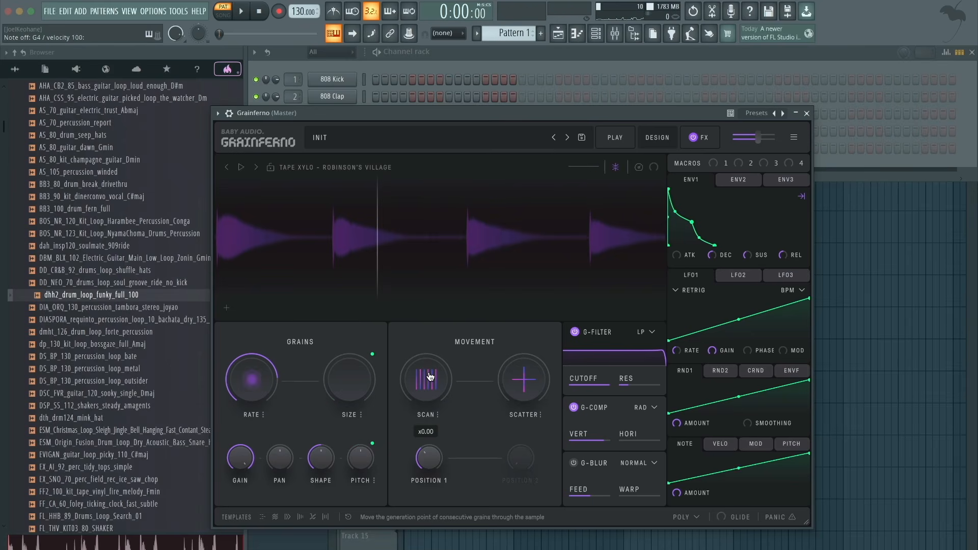
- Clear the sample search, load the VR_ONE_SHOT_VOCAL_NOTE_YOU_C sample, and raise the grain Size
left_click(340, 168)
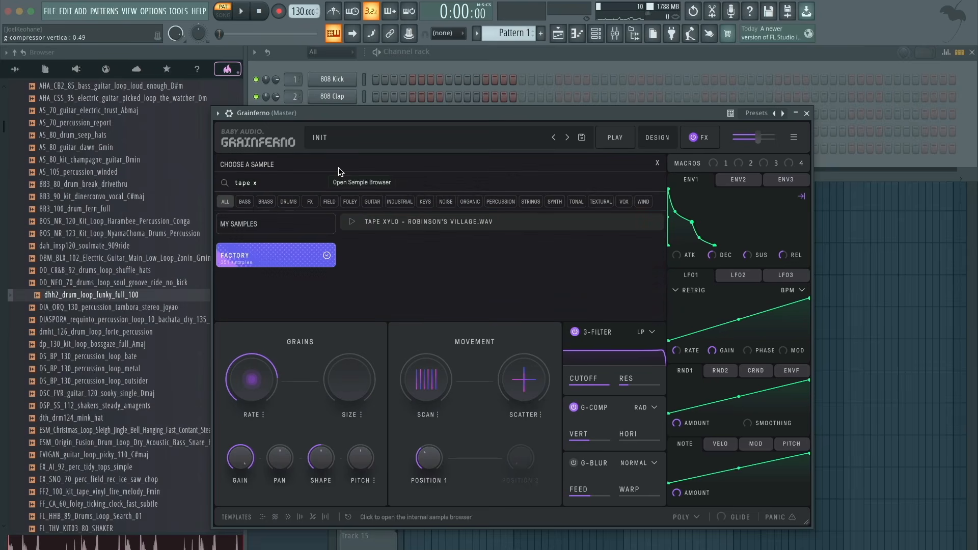
left_click(290, 187)
key("BackSpace")
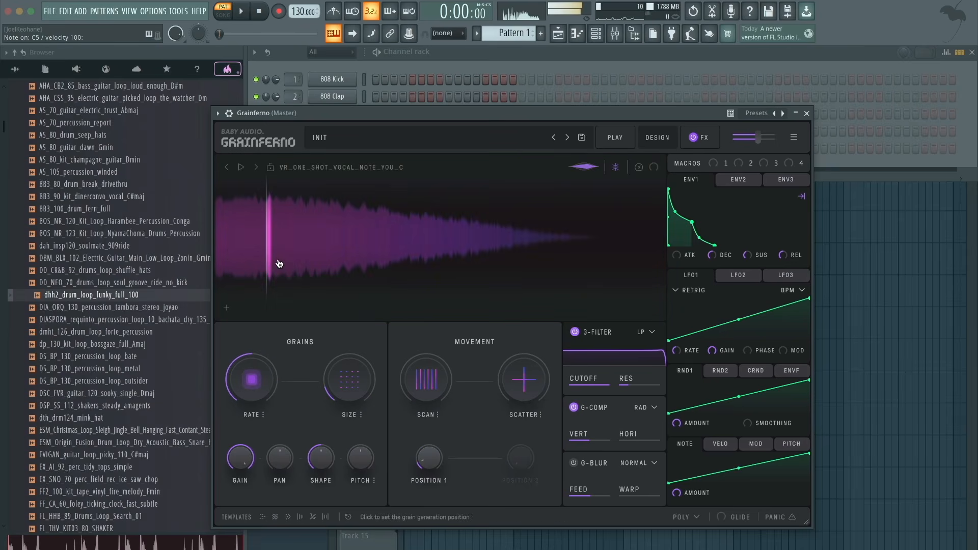
left_click_drag(276, 261, 250, 276)
left_click_drag(341, 372, 343, 384)
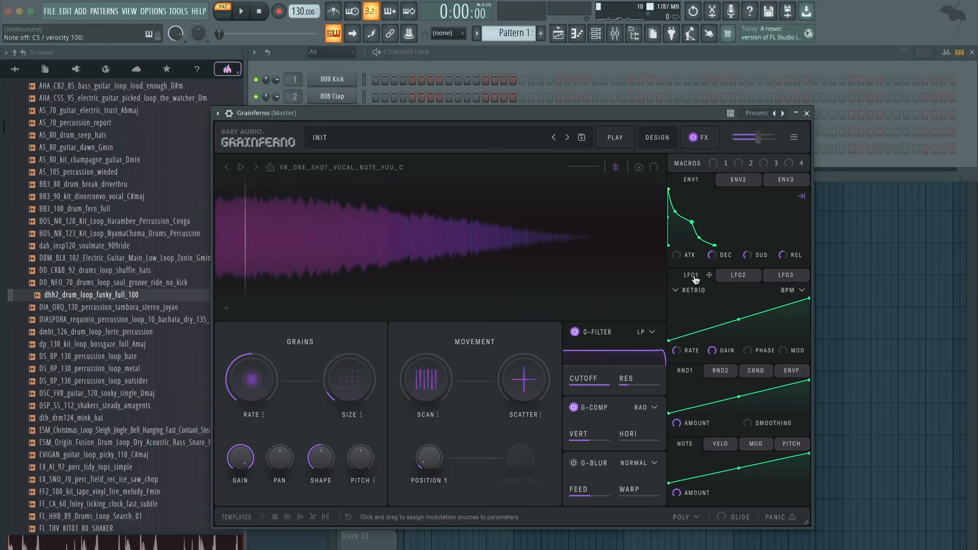
- Assign LFO1 to the grain Pitch at 63% and audition C5
left_click_drag(695, 279, 360, 457)
left_click_drag(325, 426, 325, 420)
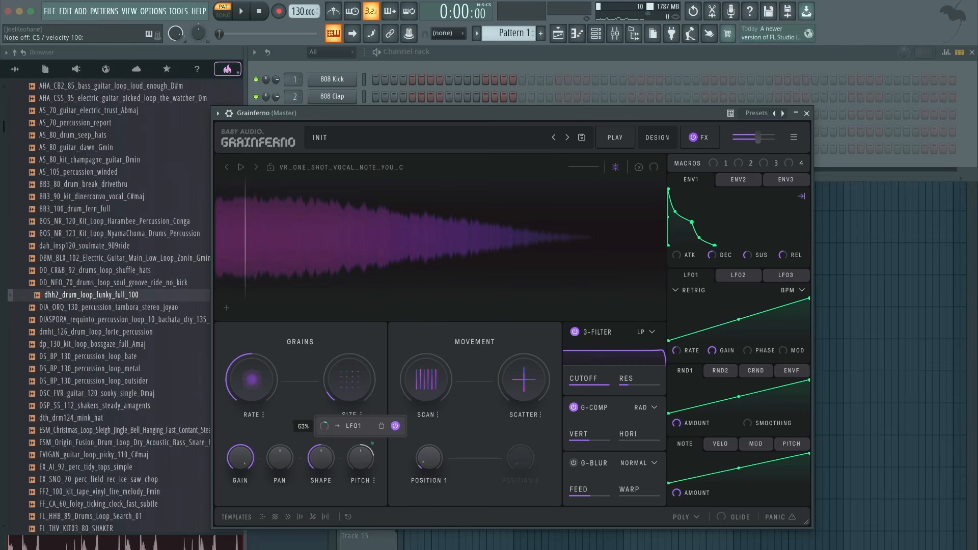
key("z")
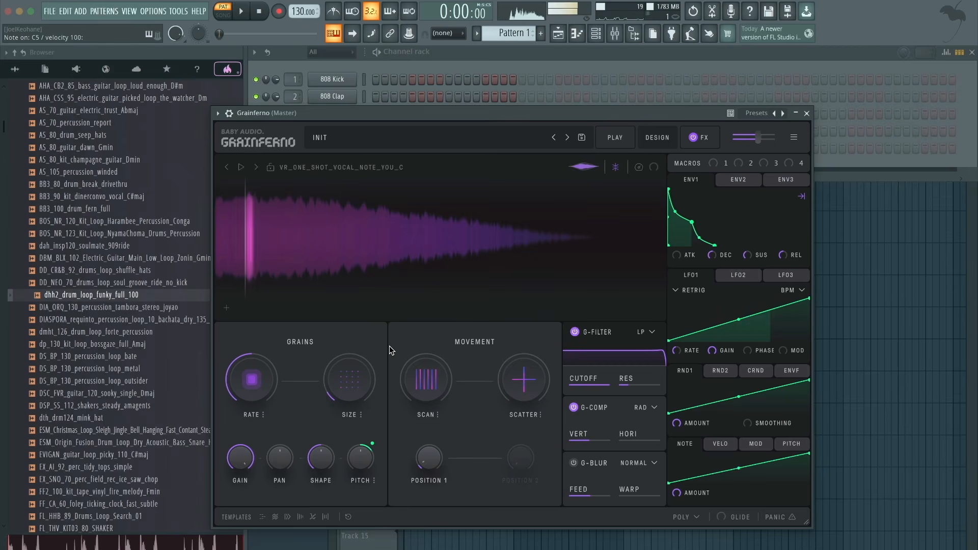
mouse_move(255, 392)
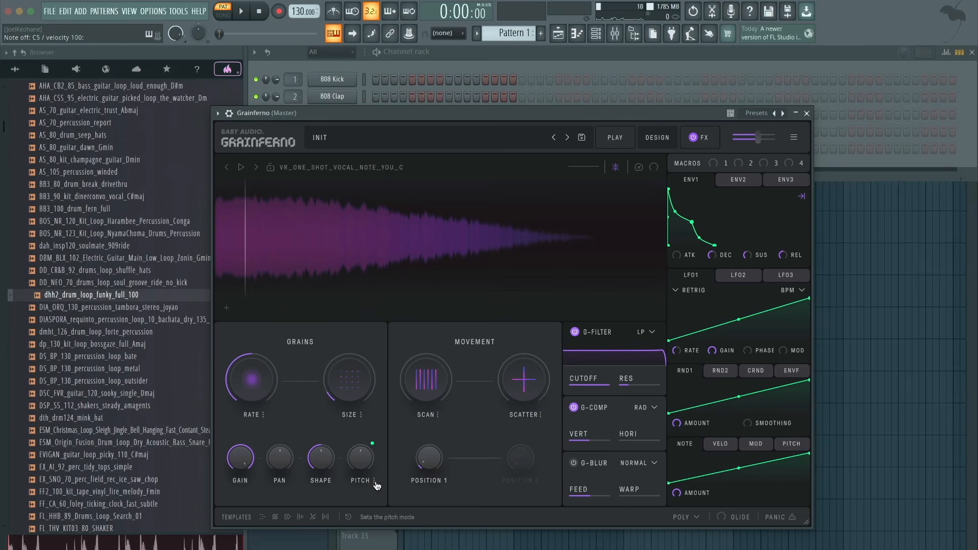
- Review the grain rate modes, set the Pitch mode to the Pentatonic Major scale, and audition C5
left_click(264, 416)
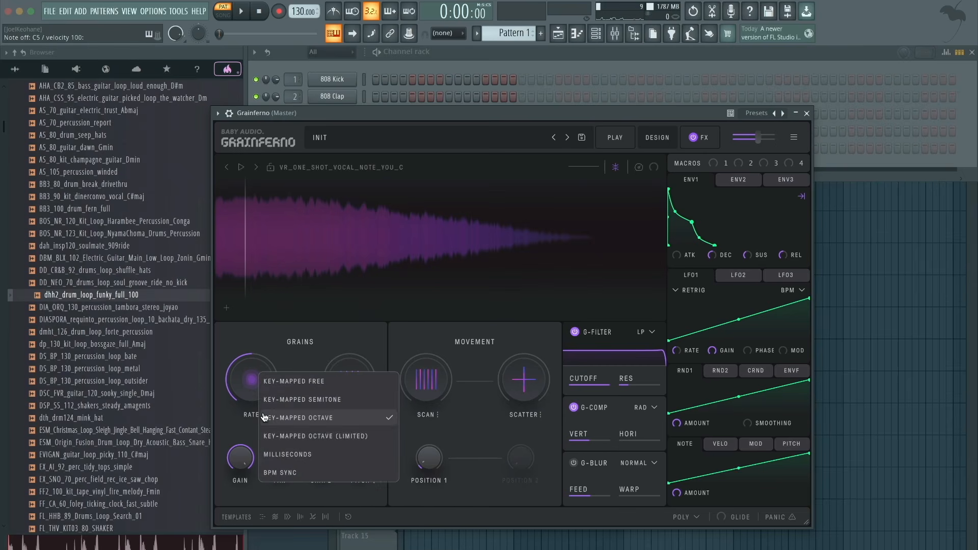
left_click(240, 420)
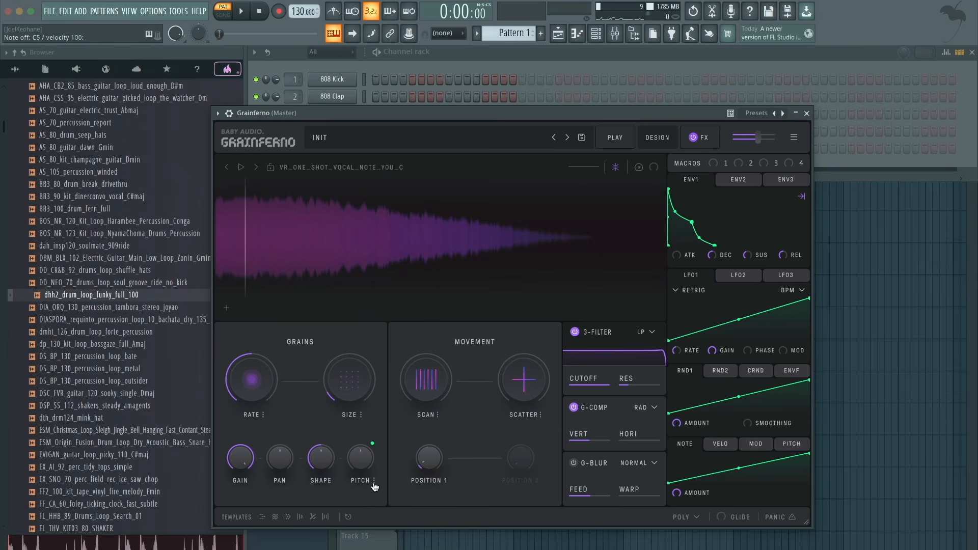
left_click(374, 482)
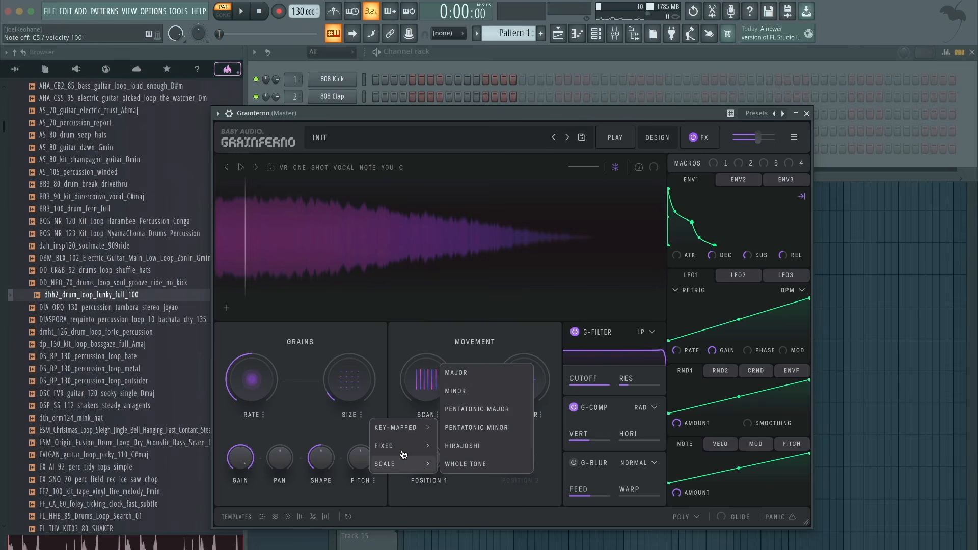
mouse_move(426, 450)
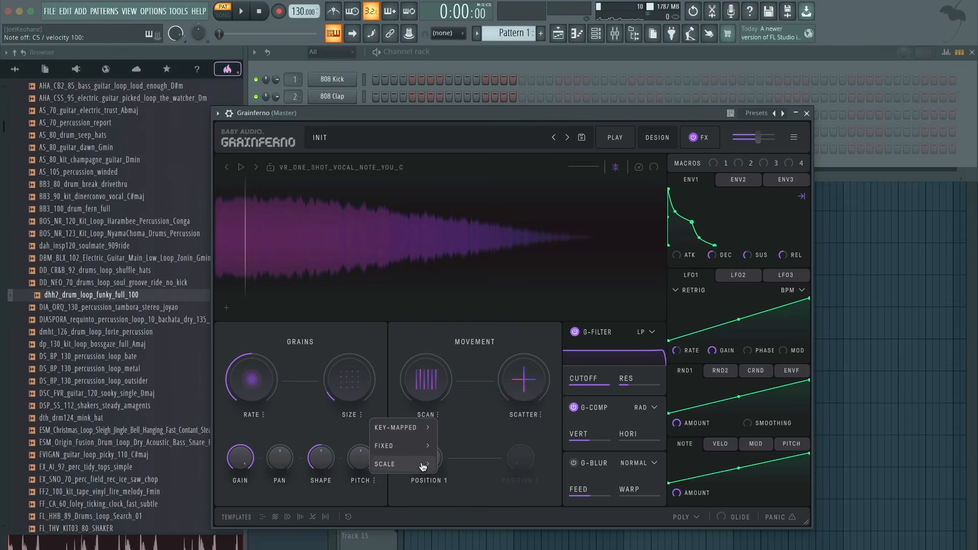
mouse_move(421, 469)
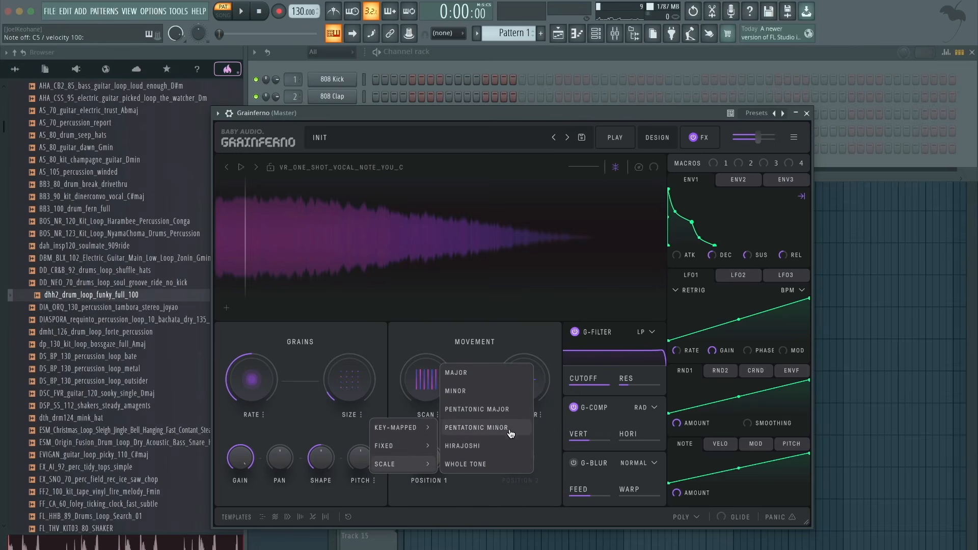
left_click(509, 414)
left_click_drag(352, 467, 356, 445)
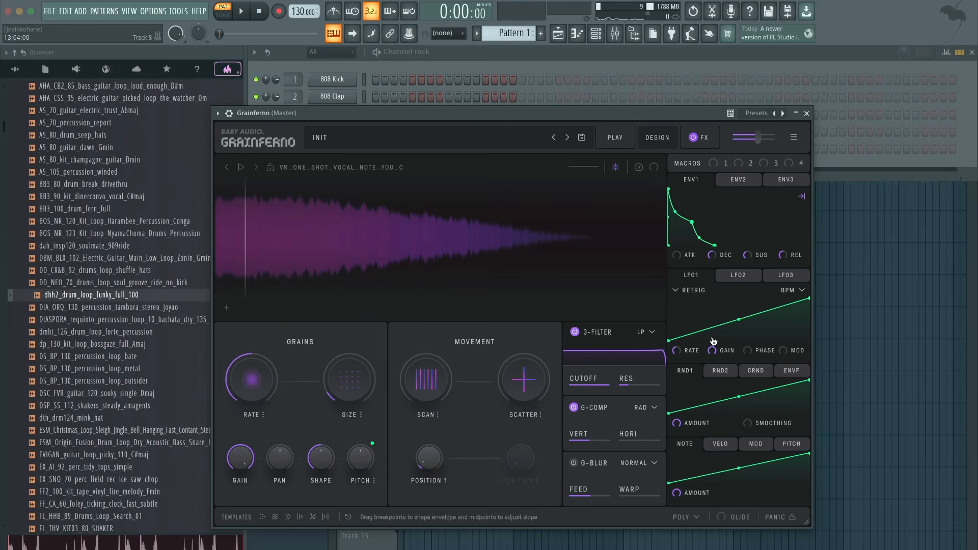
key("z")
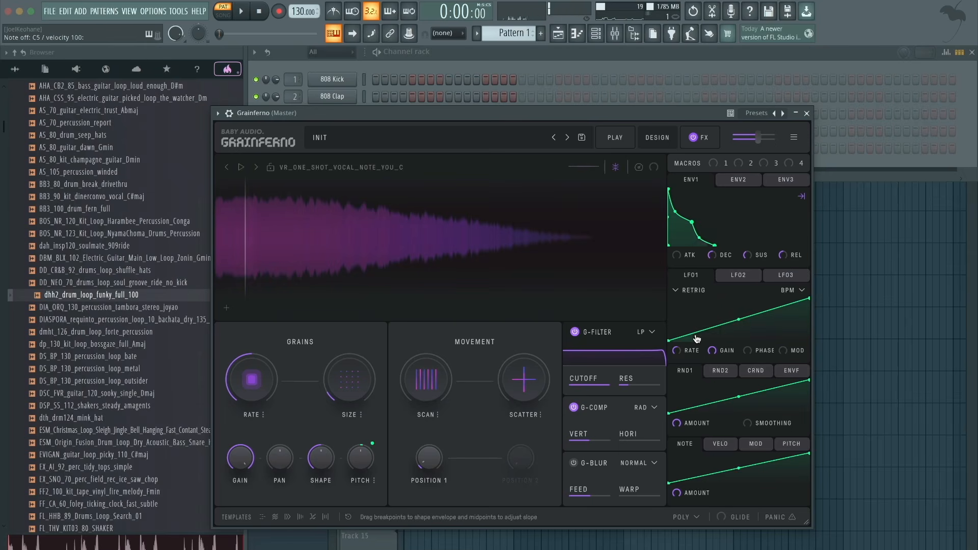
- Set the grain Rate to -2.00 octaves in Key-Mapped Octave mode and audition C5 and C4 without pitch modulation
left_click(262, 414)
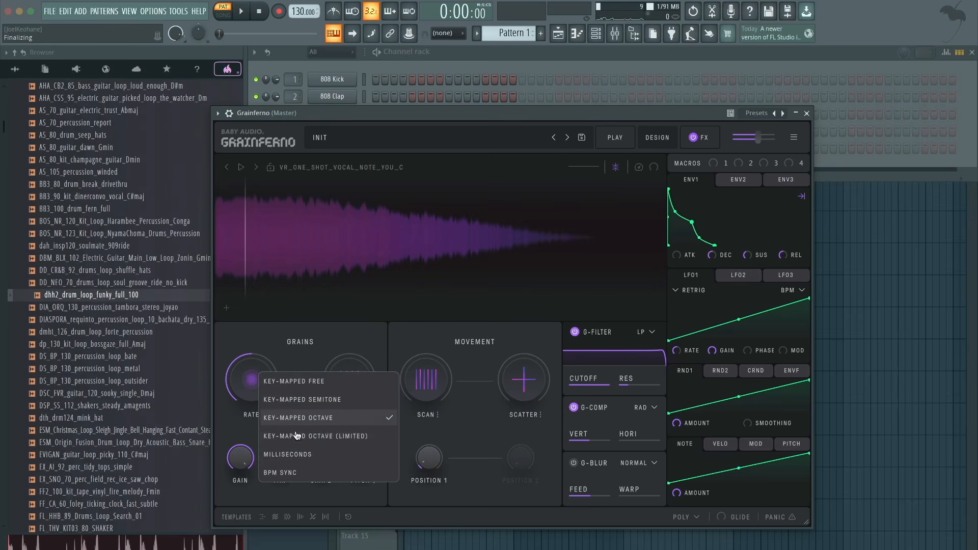
left_click(314, 418)
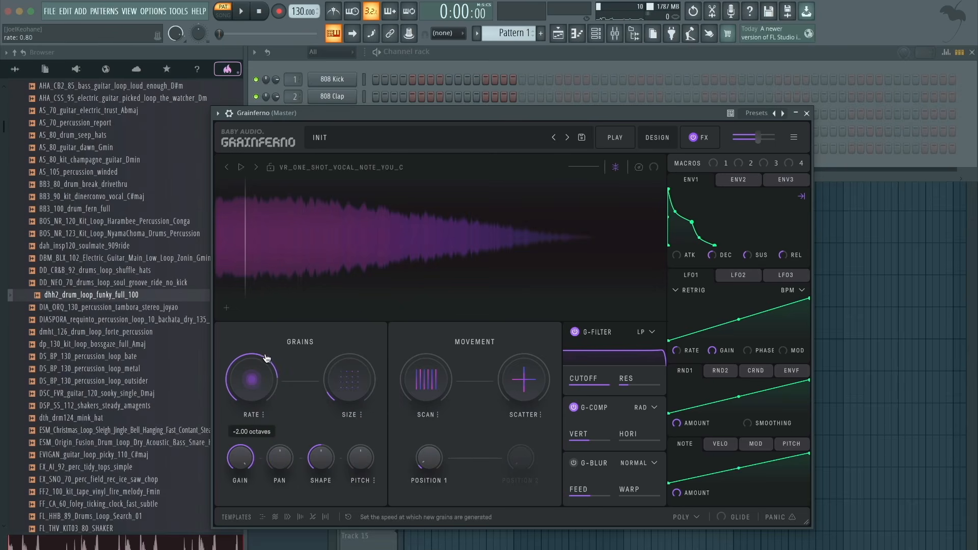
key("c")
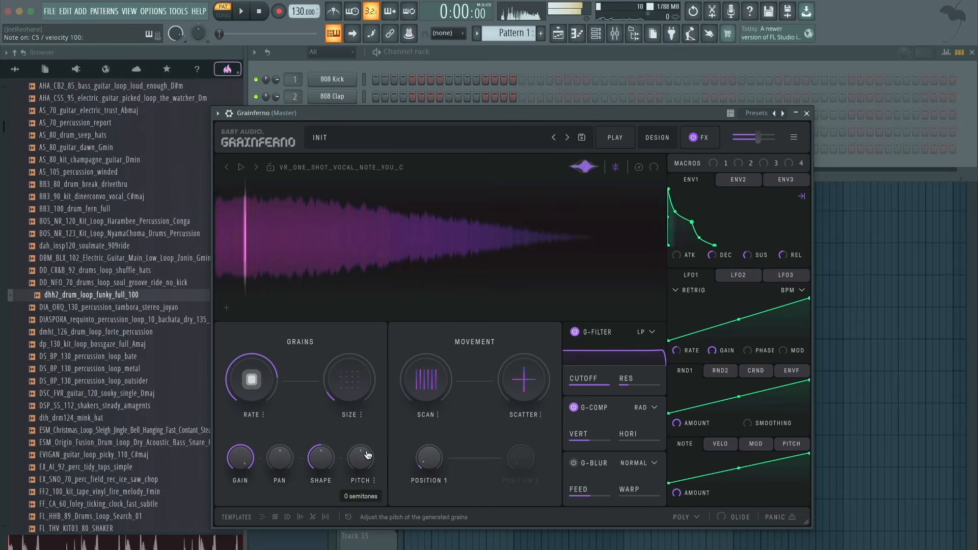
key("z")
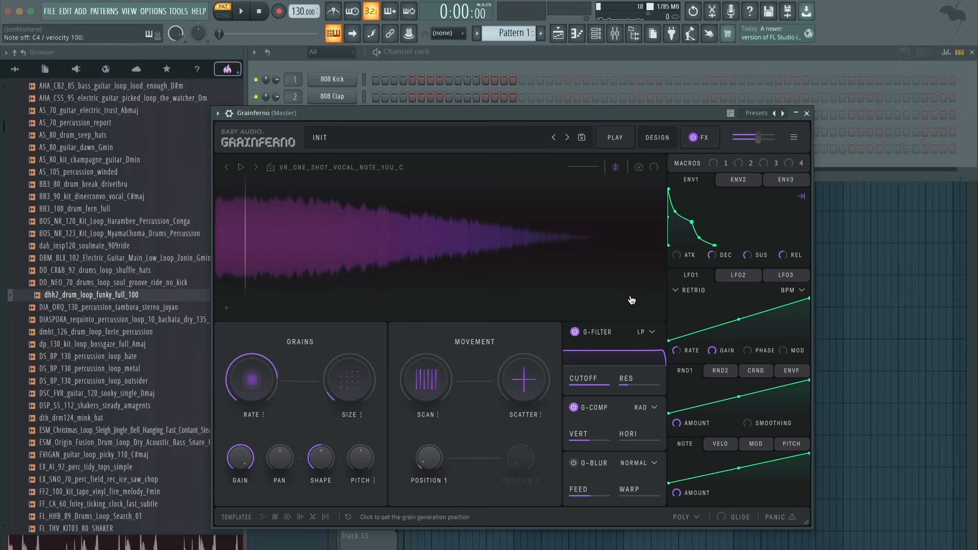
- Reassign LFO1 to the grain Pitch, adjust its modulation amount, and play C5
left_click_drag(707, 275, 361, 457)
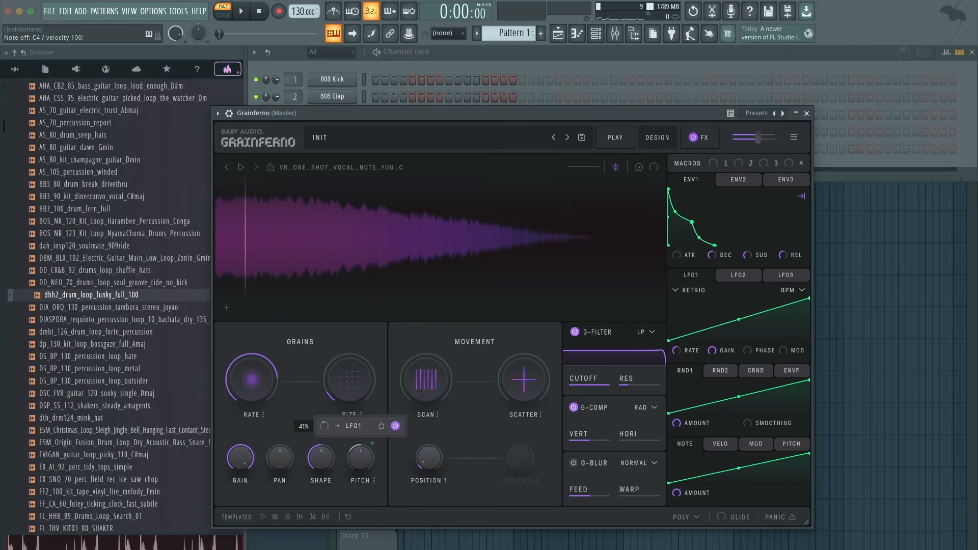
left_click_drag(324, 426, 323, 454)
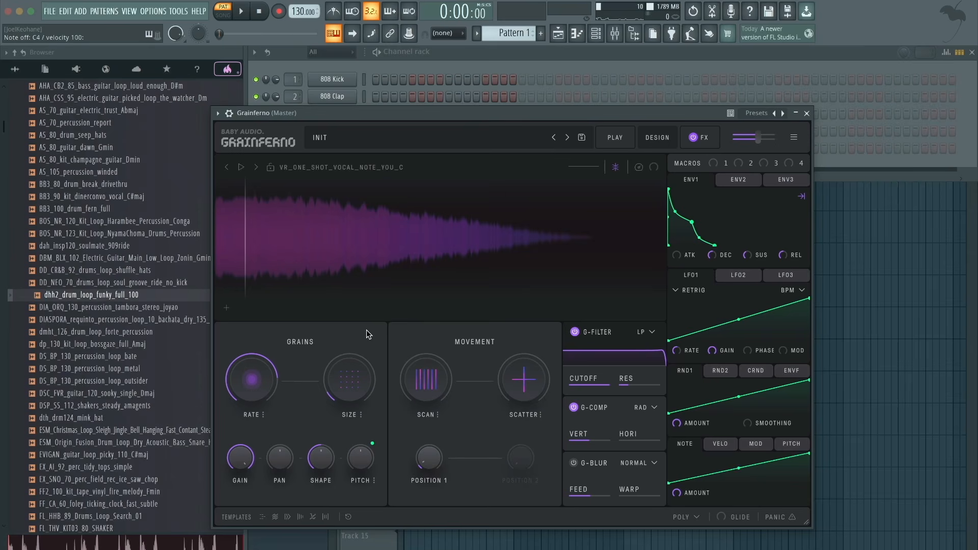
key("q")
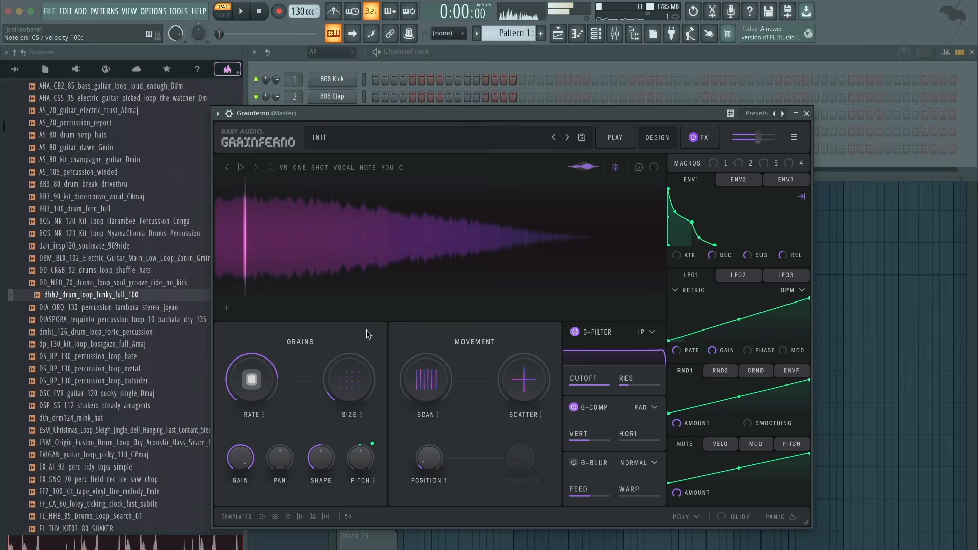
- Set the Pitch mode to key-mapped Semitone Snap and audition notes alternating between octaves
left_click(375, 481)
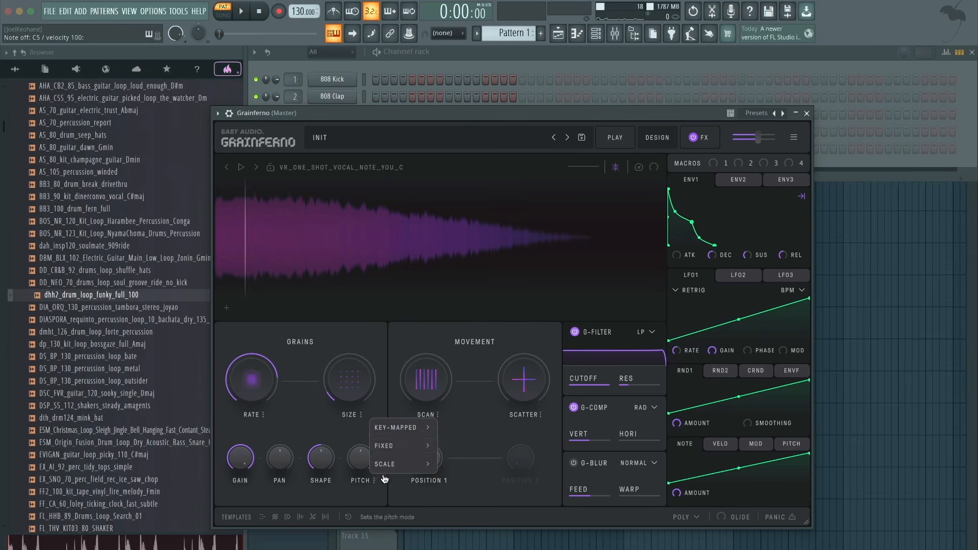
mouse_move(408, 434)
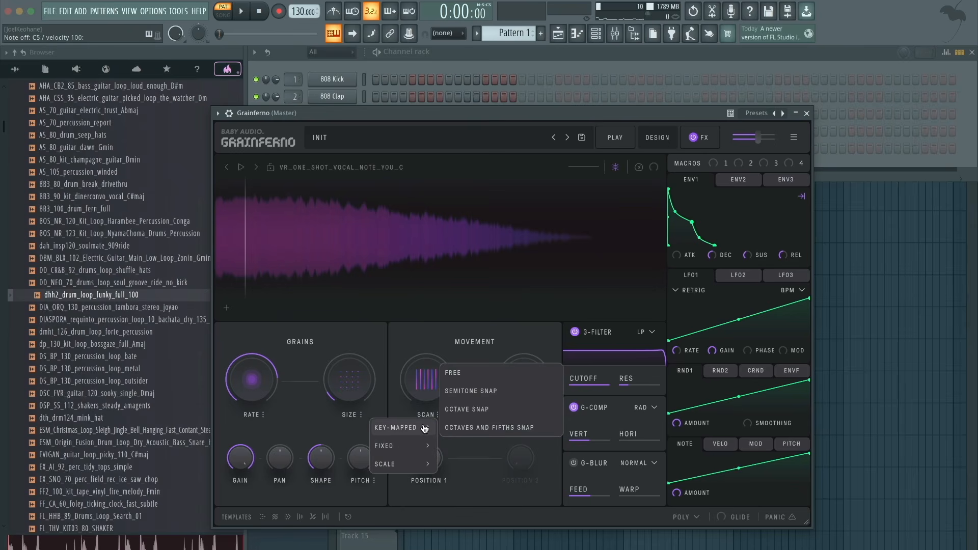
left_click(457, 391)
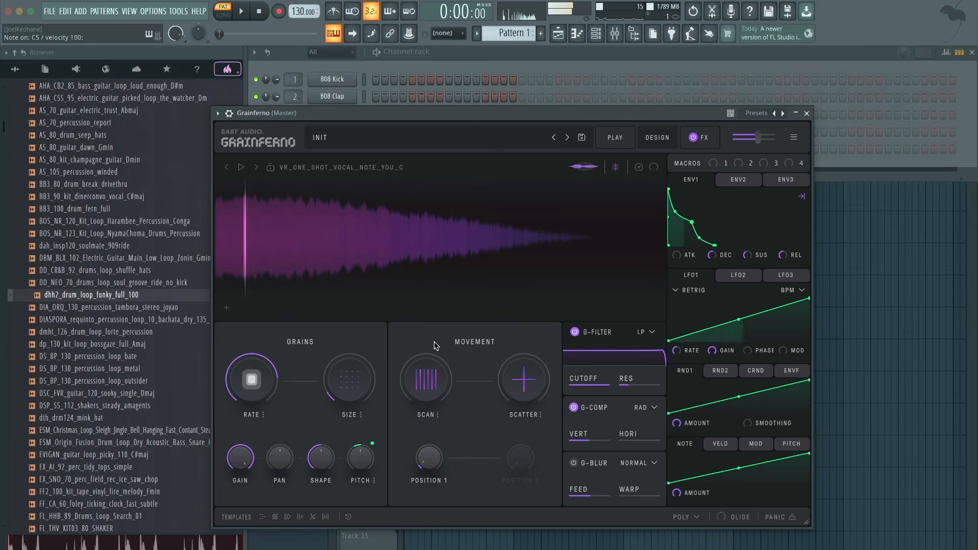
key("z")
key("q")
key("z")
key("q")
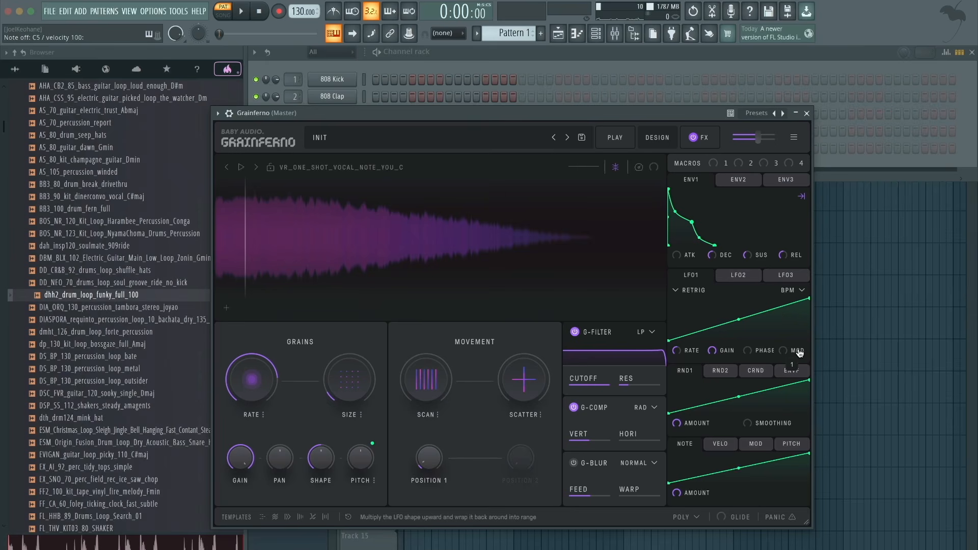
- Raise the LFO1 Mod amount to 4 while playing a note
key("z")
left_click_drag(806, 332, 810, 272)
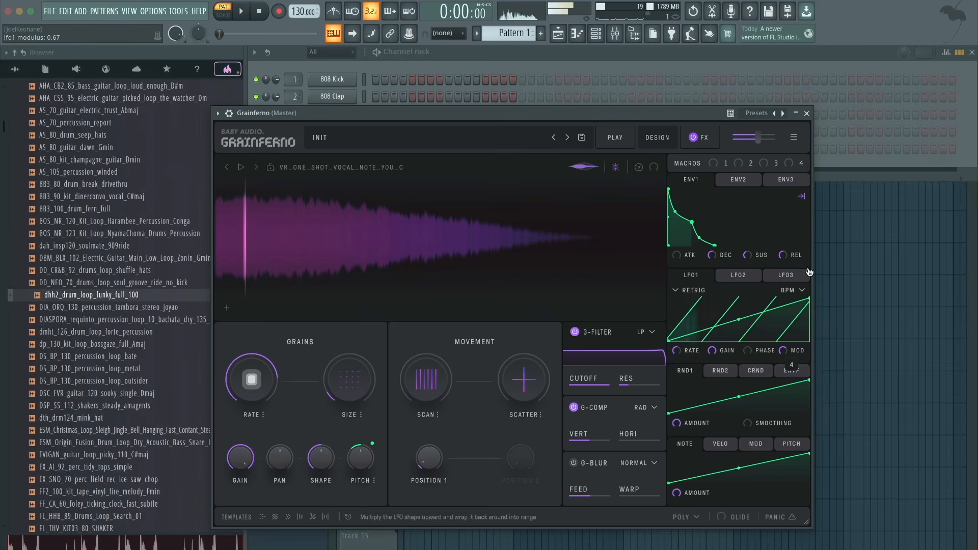
mouse_move(796, 351)
left_mouse_down()
mouse_move(803, 308)
mouse_move(798, 350)
left_mouse_up()
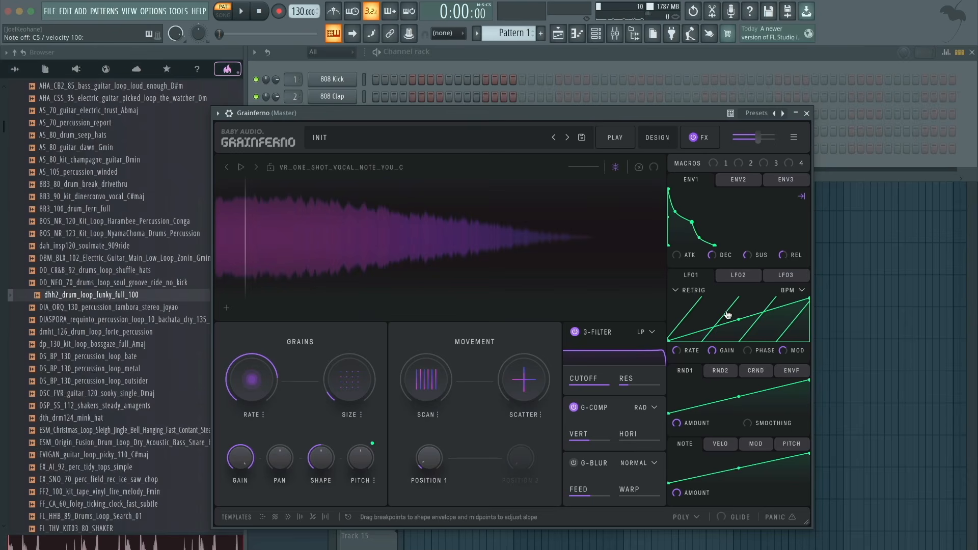
- Reshape the LFO1 curve by bending it and editing breakpoints, and adjust the LFO1 Rate while playing C5
left_click_drag(738, 322, 738, 316)
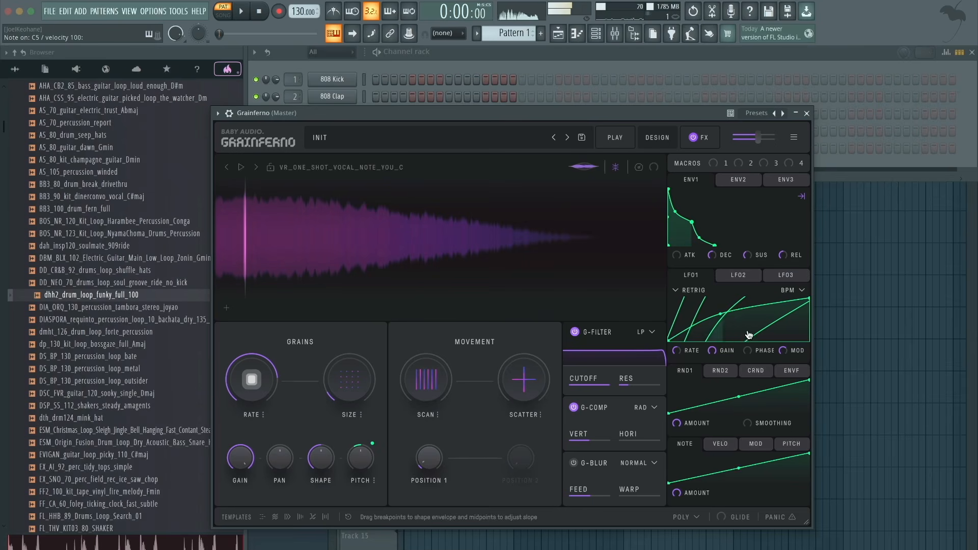
double_click(749, 333)
double_click(707, 306)
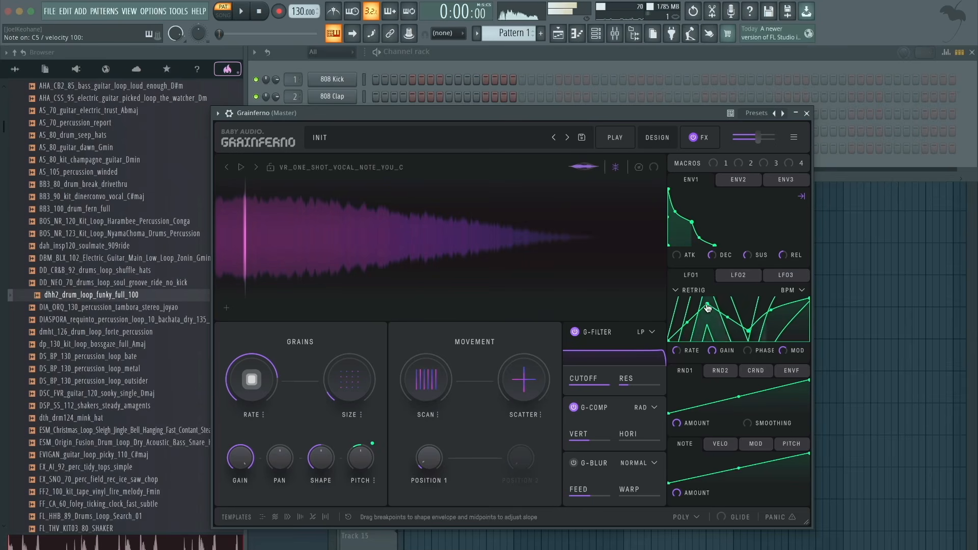
left_click_drag(707, 307, 722, 322)
double_click(749, 333)
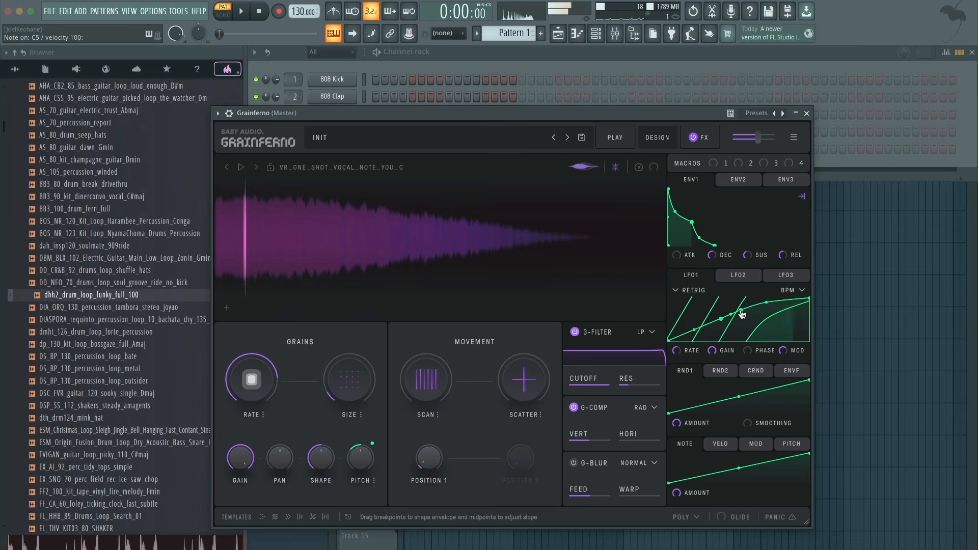
mouse_move(691, 358)
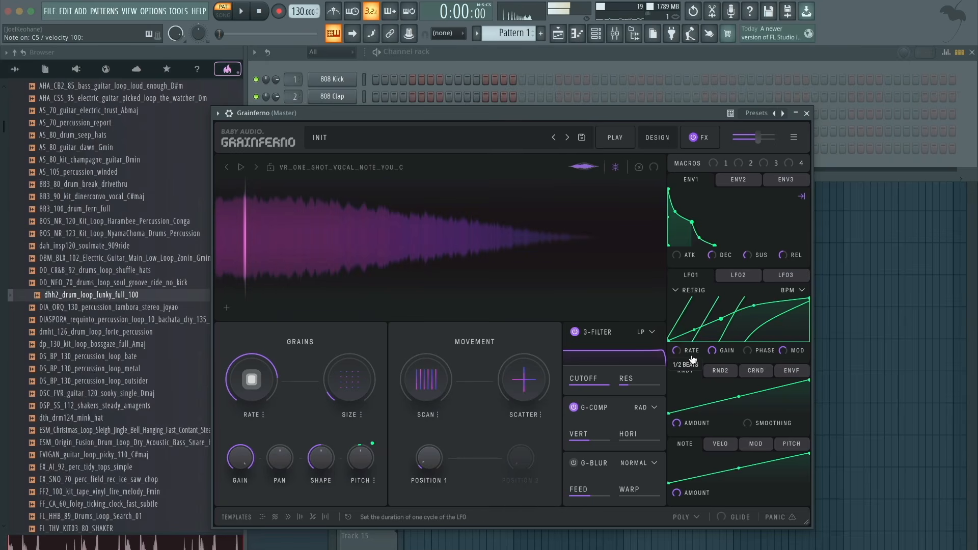
left_click_drag(693, 355, 701, 334)
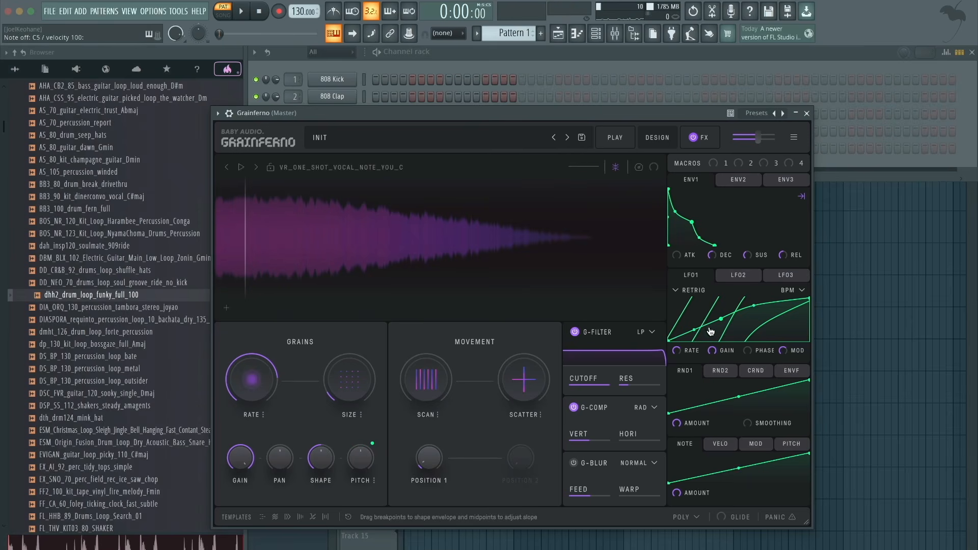
- Remove the extra middle breakpoint from the LFO1 curve and bend its slope upward while playing C5
left_click_drag(757, 307, 740, 315)
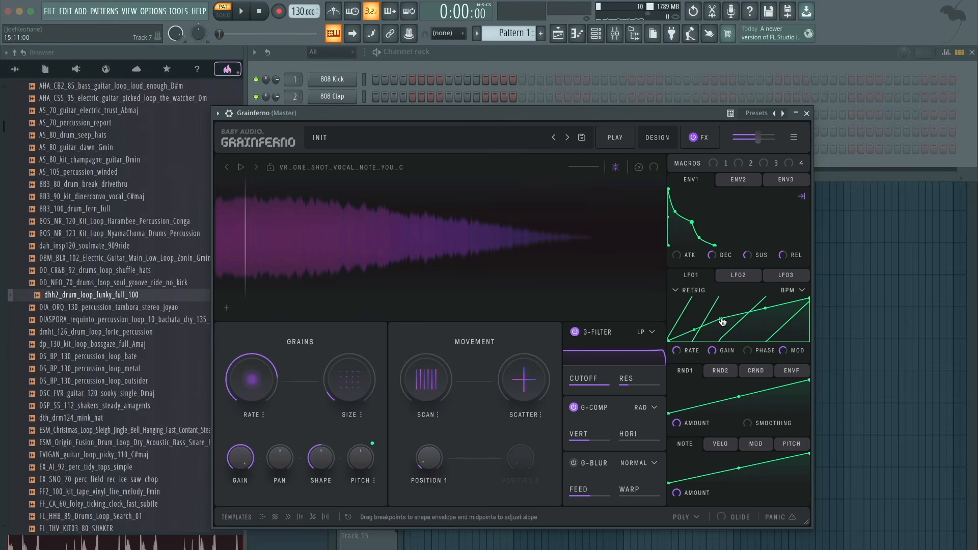
double_click(721, 321)
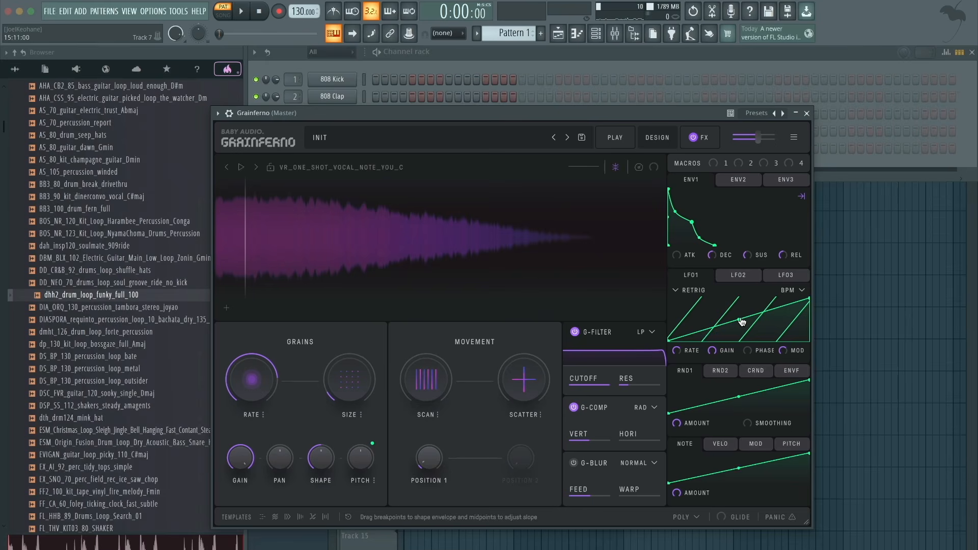
left_click_drag(742, 321, 730, 313)
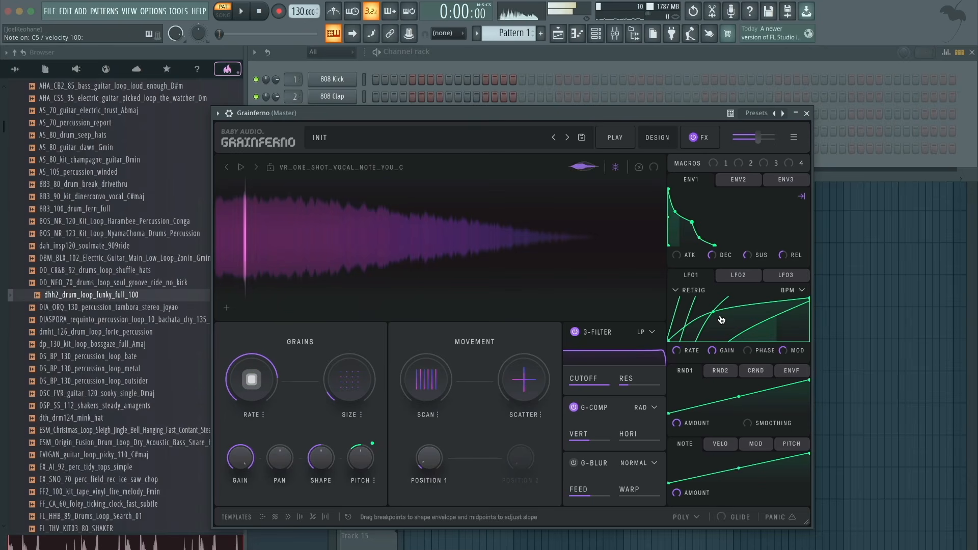
- Audition LFO1 at a Rate of 1/1 beats with Mod at 8, and return it to Mod 0 with a straight curve
left_click_drag(690, 353, 691, 382)
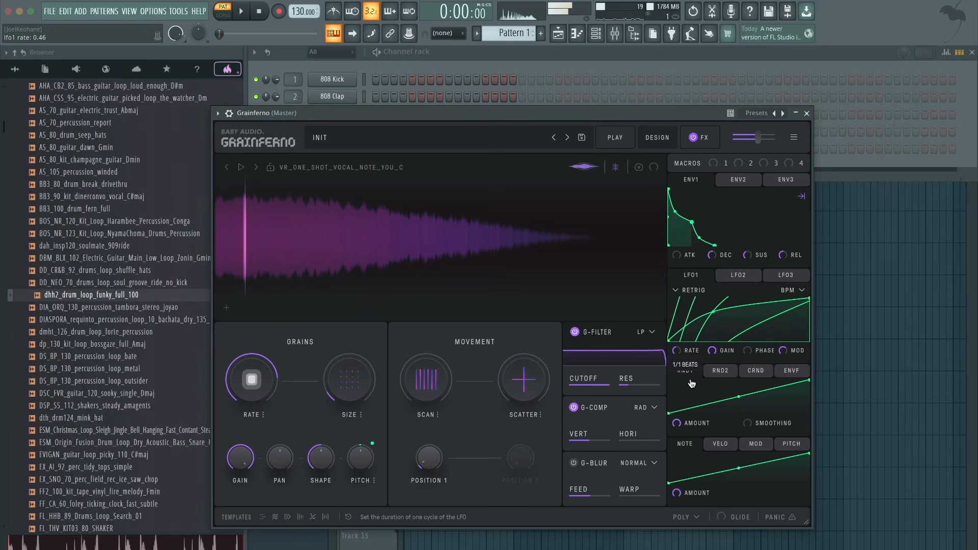
left_click_drag(787, 352, 806, 307)
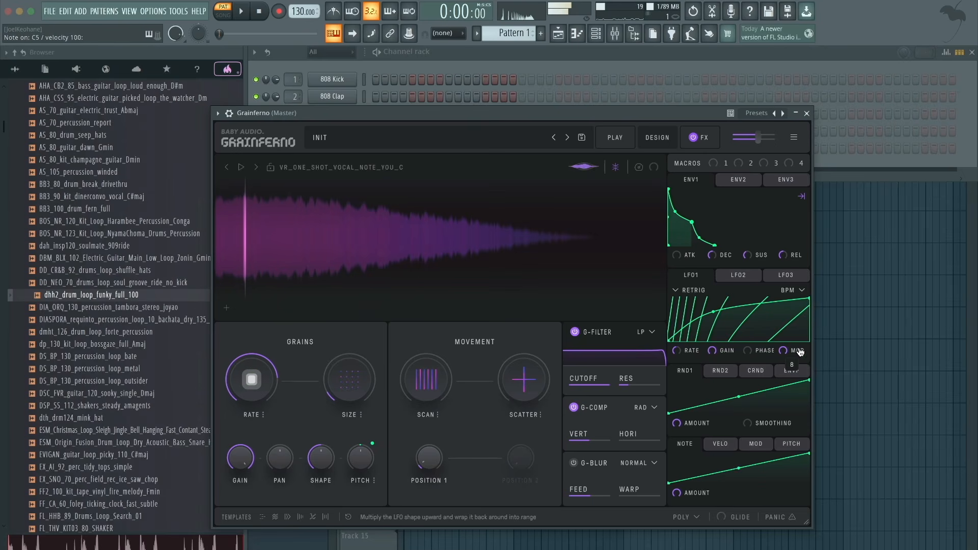
left_click_drag(798, 352, 765, 483)
double_click(714, 312)
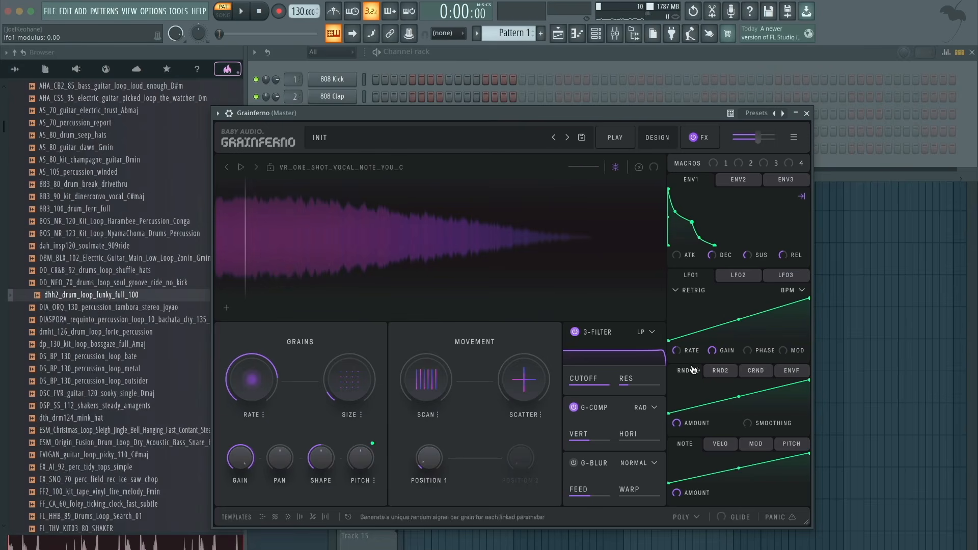
- Switch the LFO1 timing to Grain Sync and set its Rate to 2 grains
mouse_move(687, 352)
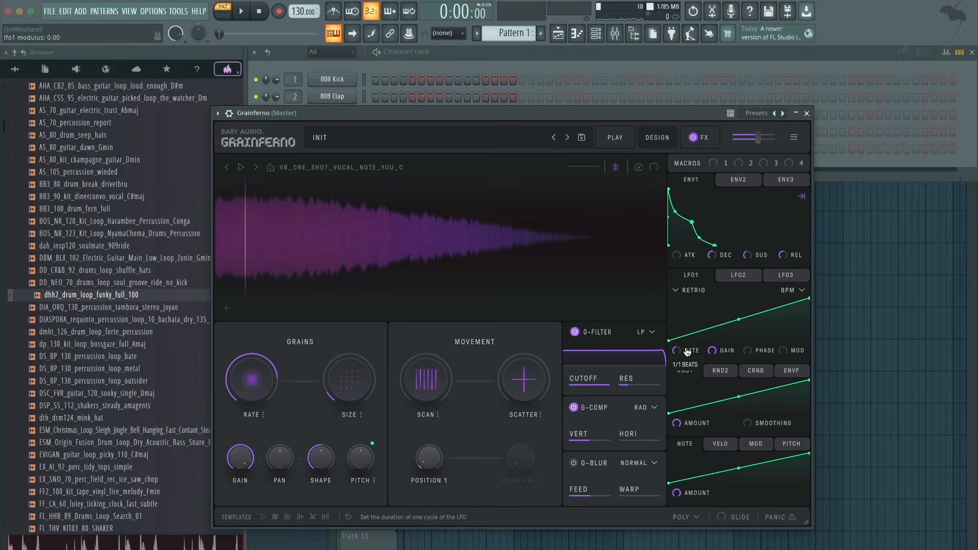
left_click(789, 290)
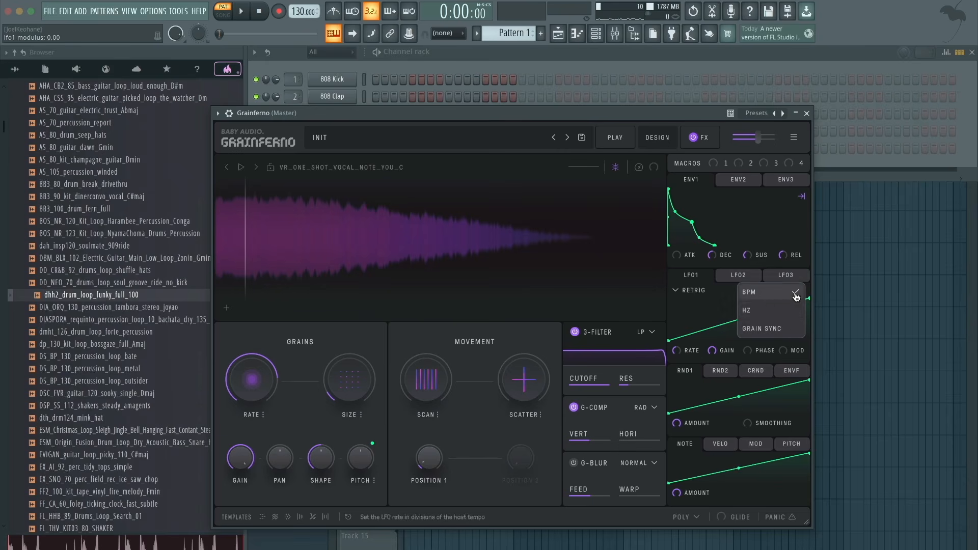
left_click(779, 331)
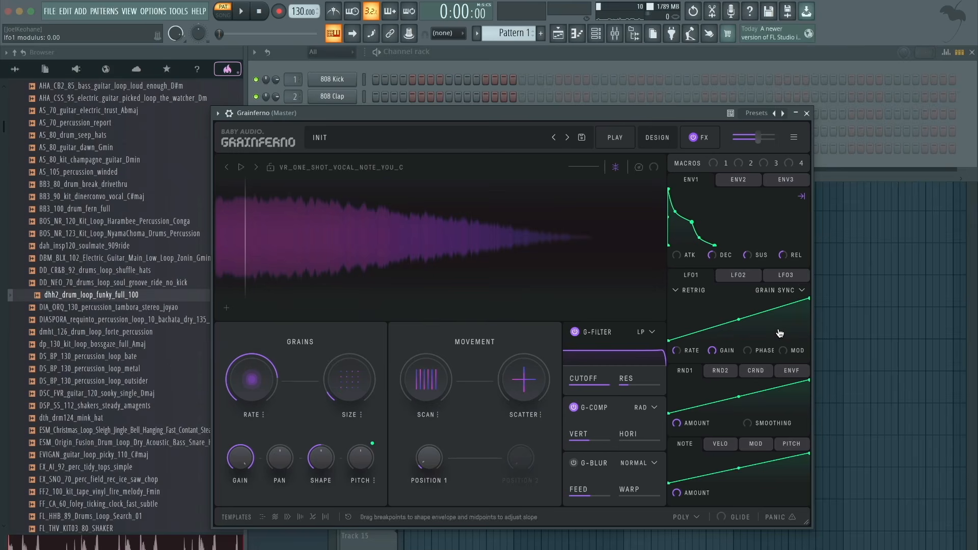
mouse_move(691, 357)
- Assign LFO1 to the grain Pitch and adjust its modulation amount
mouse_move(696, 259)
left_click_drag(698, 278, 357, 459)
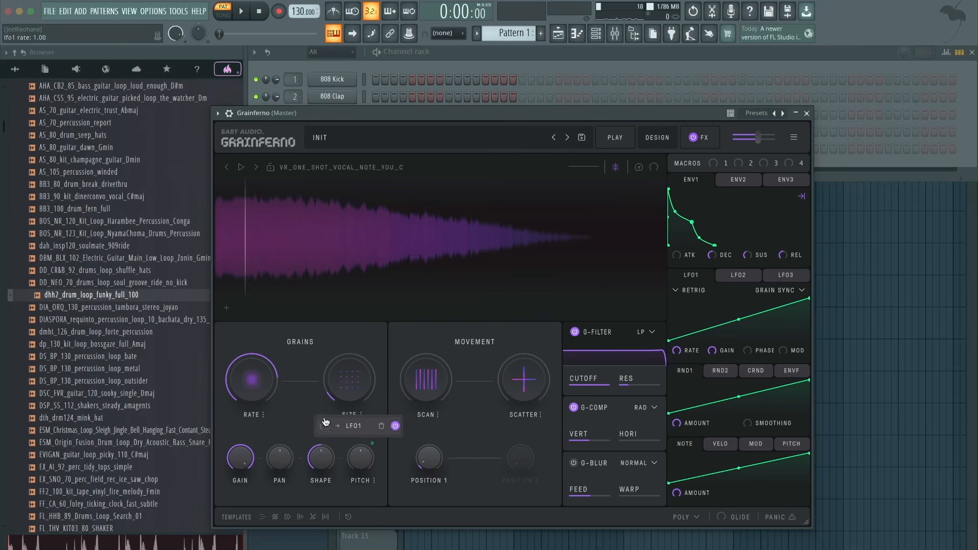
left_click_drag(324, 426, 324, 408)
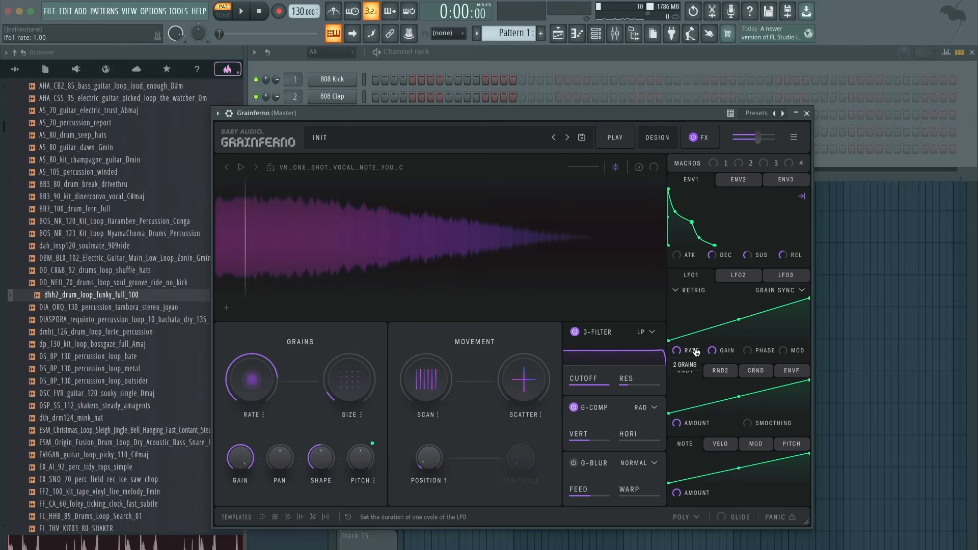
- Set the grain Size to x1.45 and sweep the grain Rate down to -6.00 octaves while playing C5
mouse_move(255, 384)
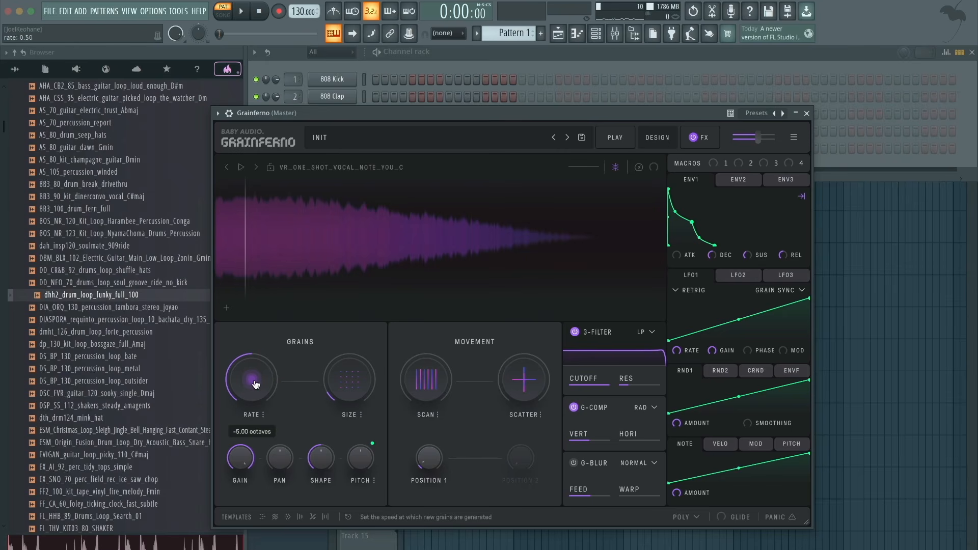
key("z")
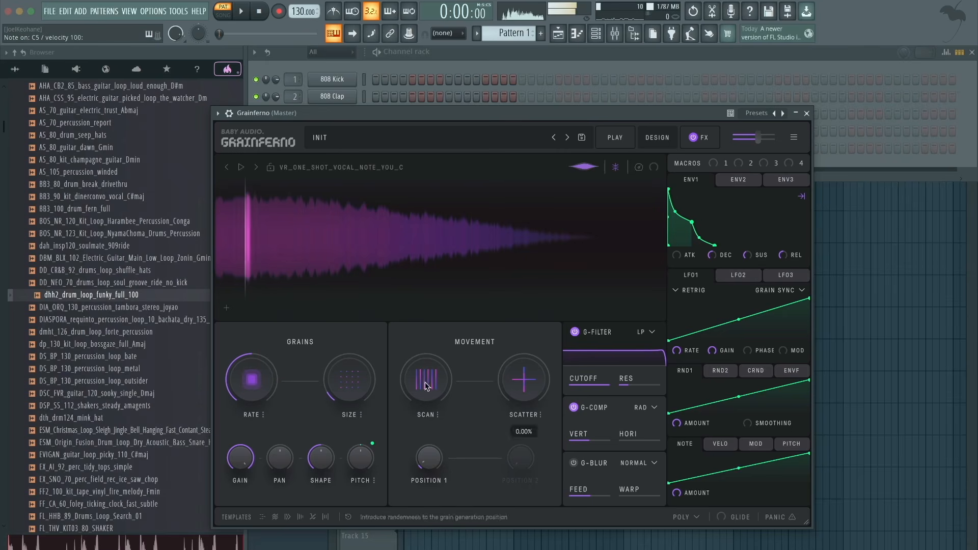
left_click_drag(343, 384, 344, 388)
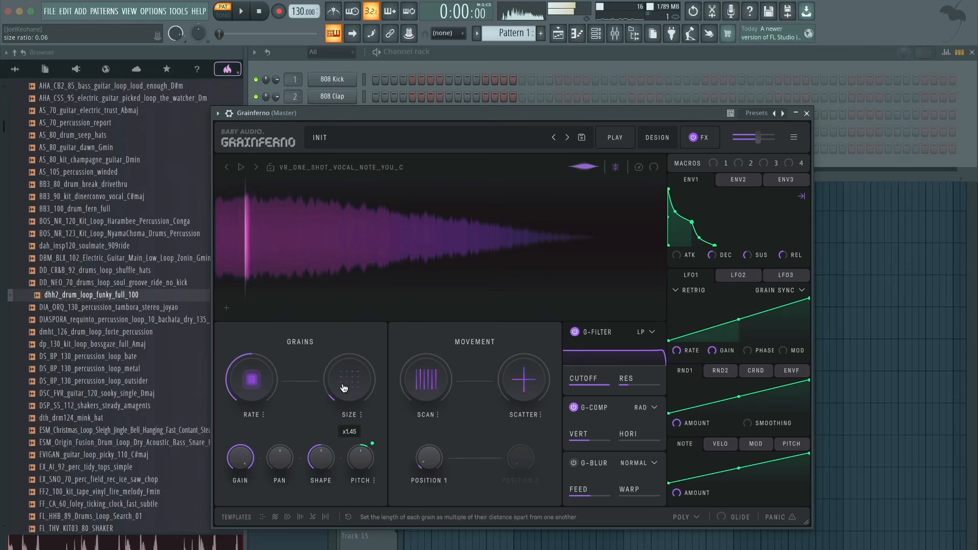
mouse_move(251, 380)
left_click_drag(251, 380, 251, 402)
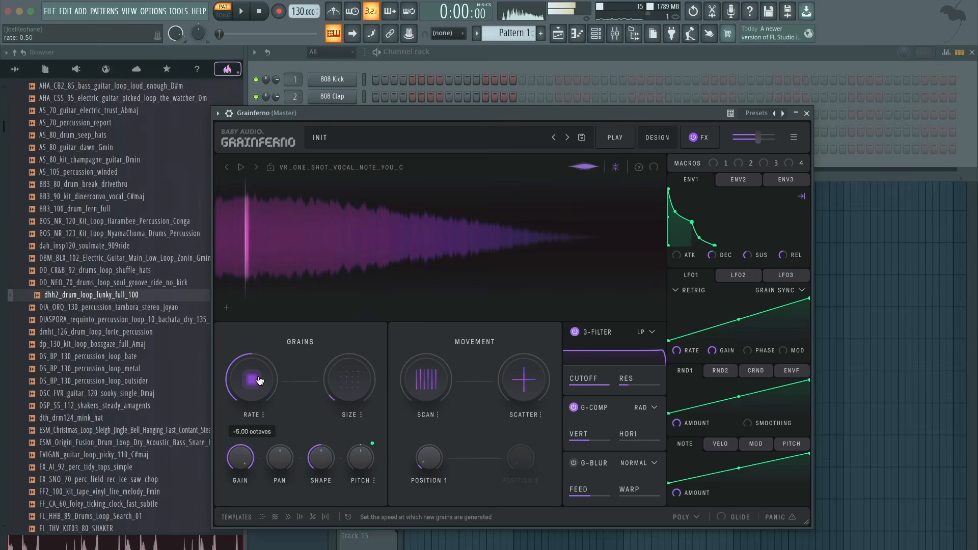
left_click_drag(250, 402, 283, 330)
left_click_drag(246, 386, 244, 457)
mouse_move(269, 384)
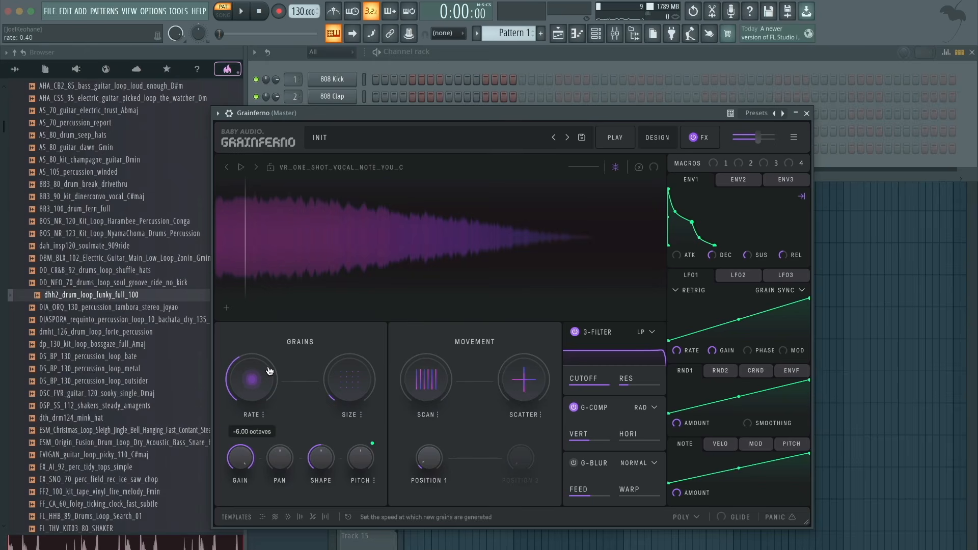
- Set the LFO1 Rate to 4 grains and add a peak and a dip breakpoint to its curve while playing C5
mouse_move(705, 352)
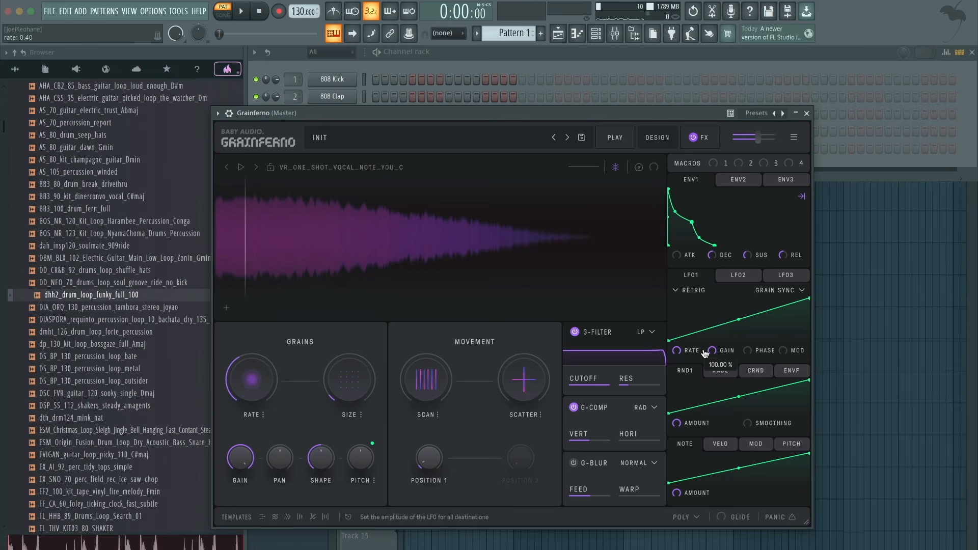
key("z")
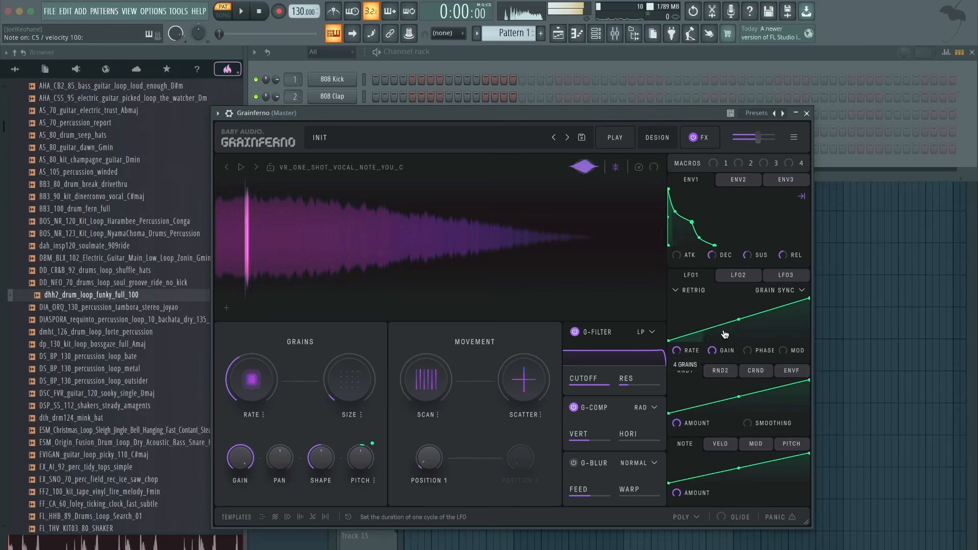
double_click(711, 311)
left_click_drag(711, 309, 706, 298)
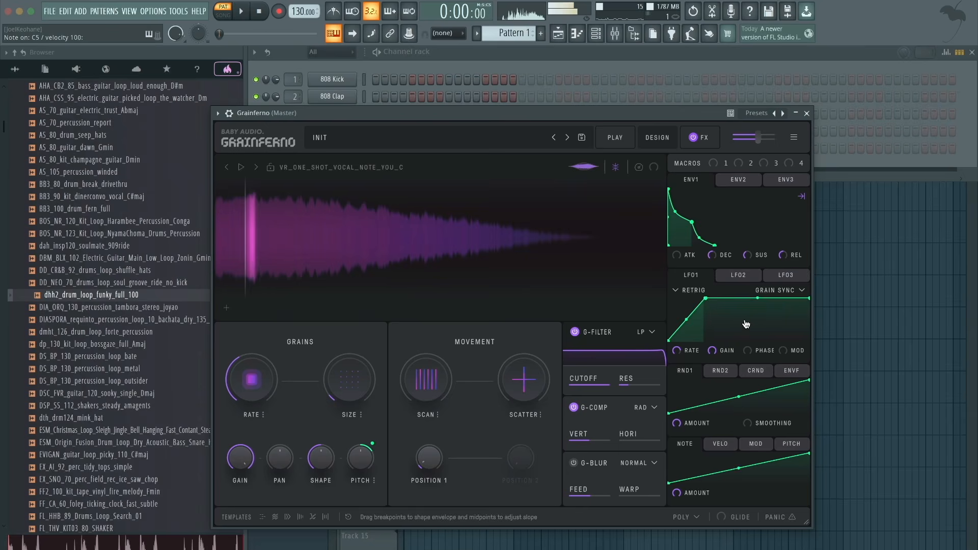
double_click(747, 326)
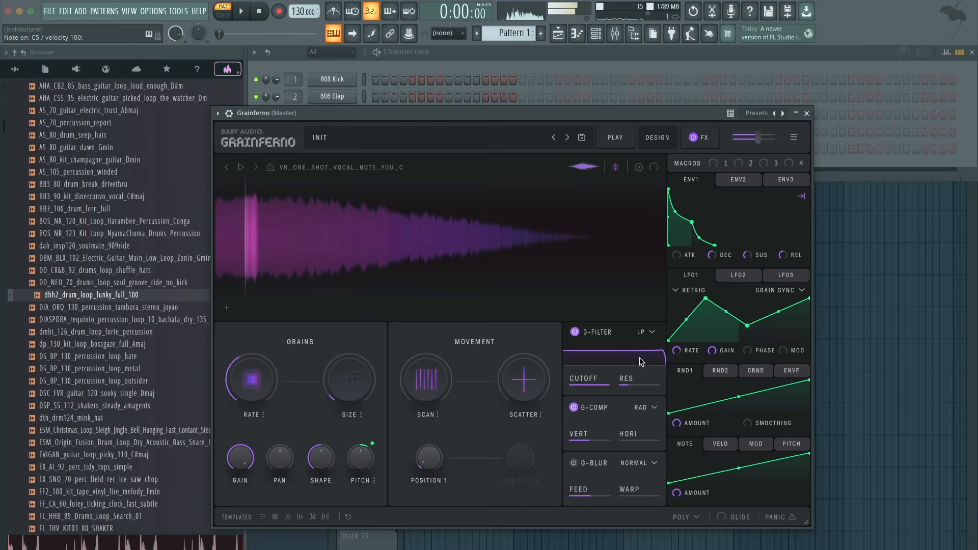
- Try a Scale mode for the grain Pitch and audition notes including C5 and F5
left_click(373, 481)
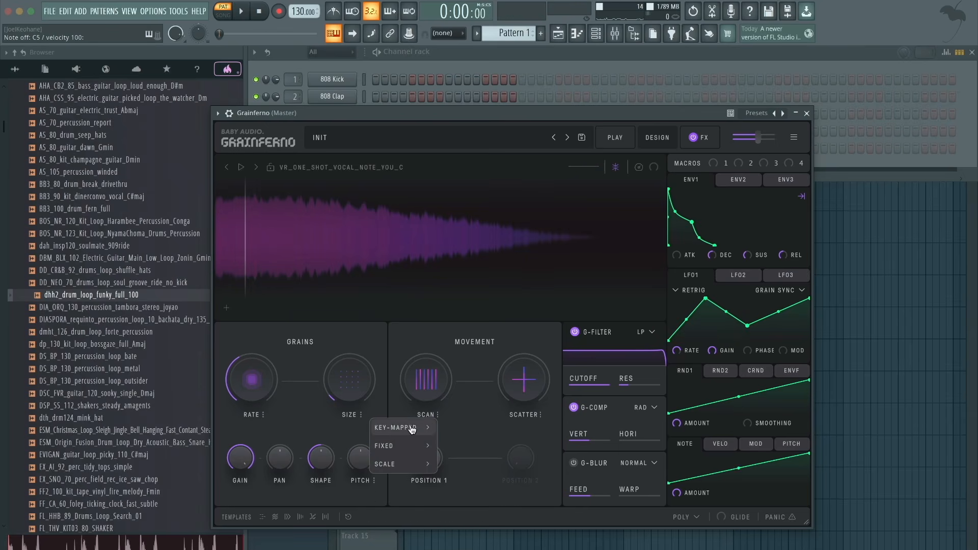
mouse_move(406, 465)
left_click(452, 454)
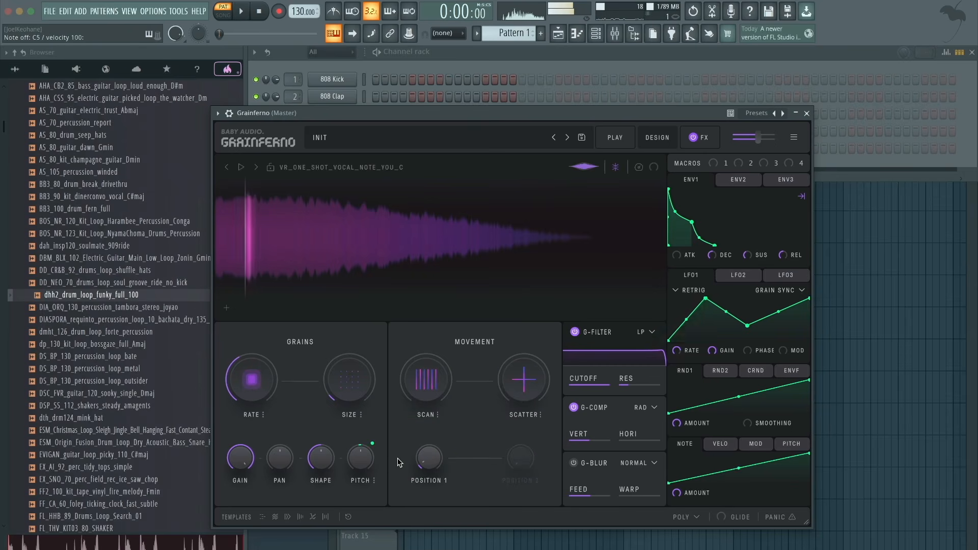
left_click_drag(270, 349, 262, 383)
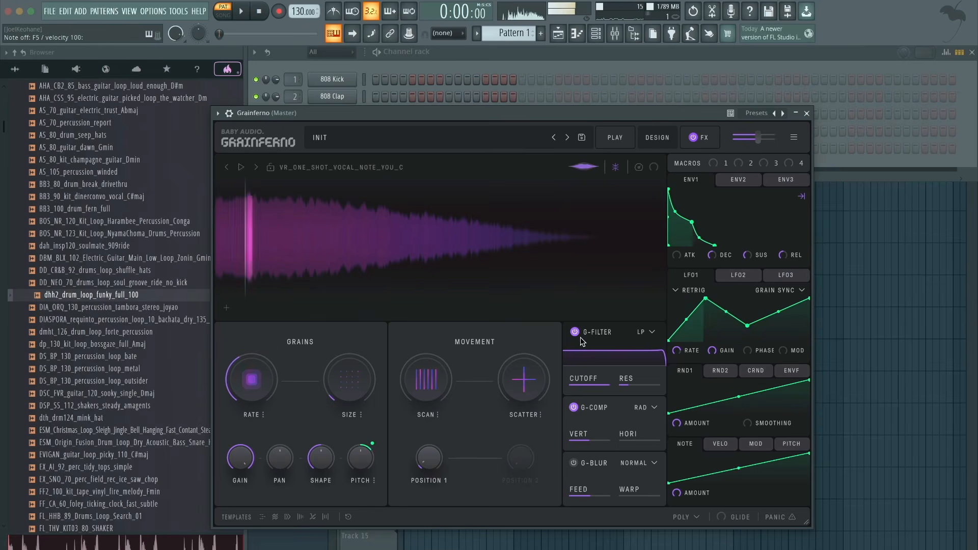
- Set the Pitch mode to key-mapped Free and sweep the grain Rate up and back down while playing notes
left_click(374, 481)
mouse_move(397, 430)
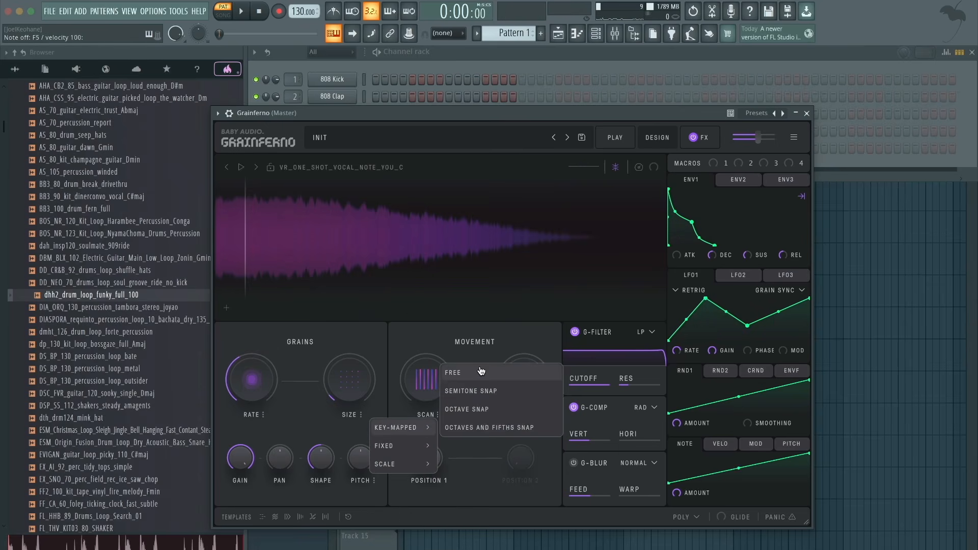
left_click(454, 373)
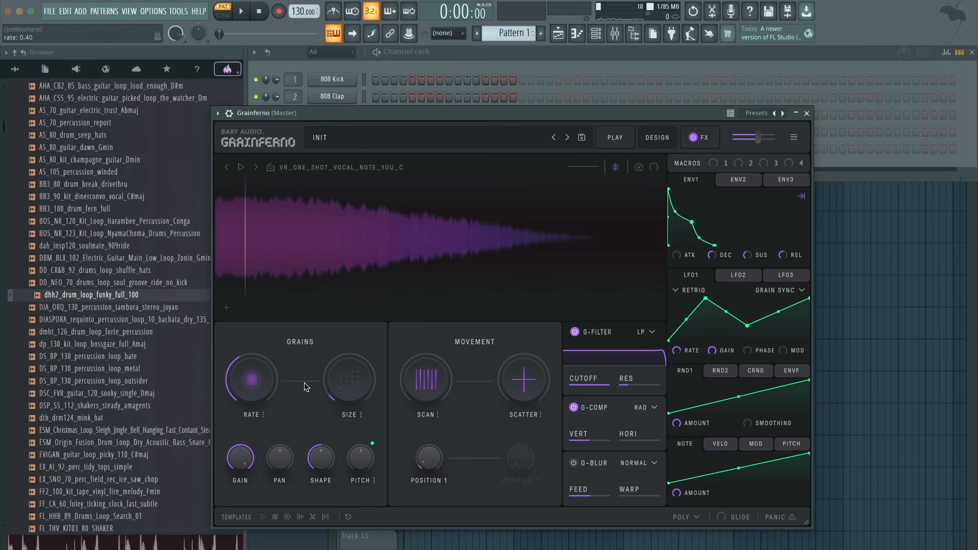
mouse_move(258, 390)
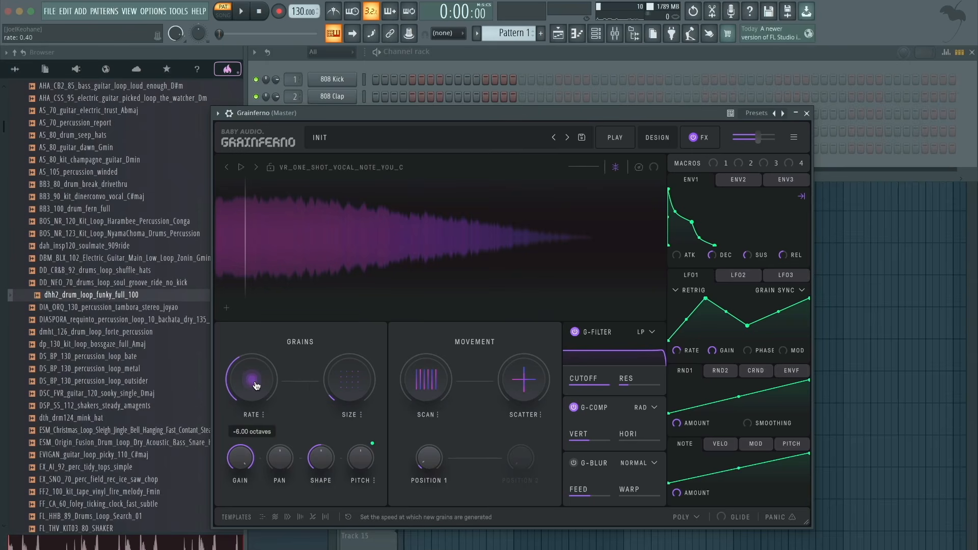
left_click_drag(255, 385, 287, 326)
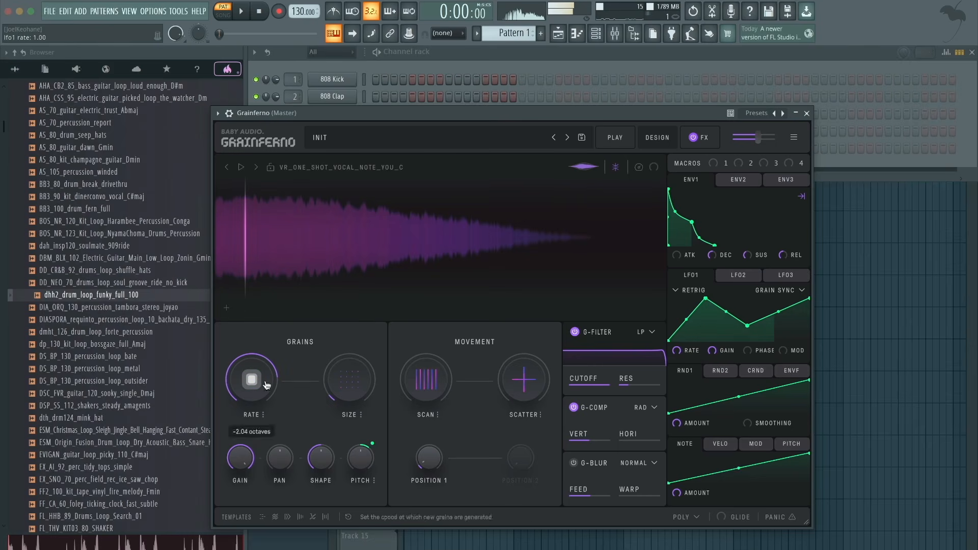
left_click_drag(261, 385, 265, 424)
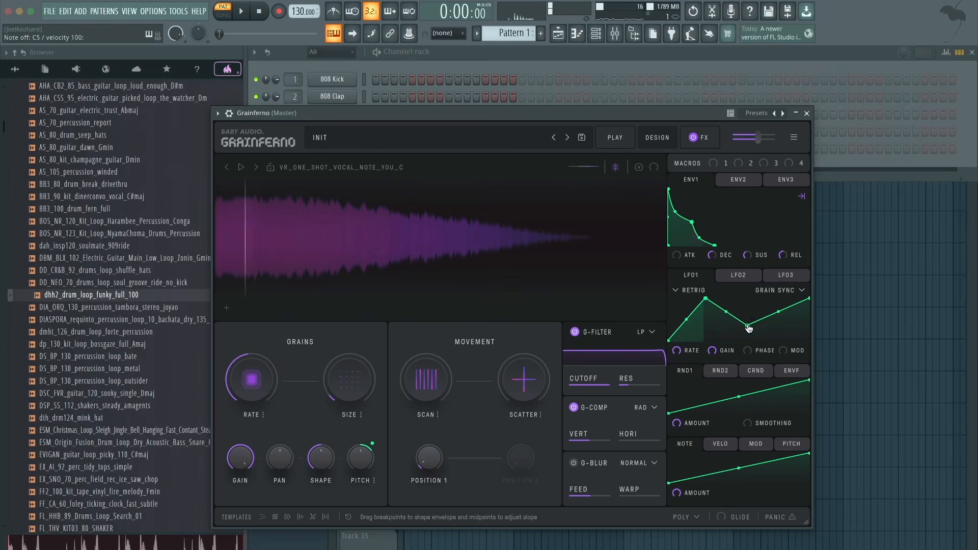
- Raise the dip breakpoint of the LFO1 curve and set LFO1 Gain to 100% while auditioning a higher grain Rate
left_click_drag(752, 326, 749, 314)
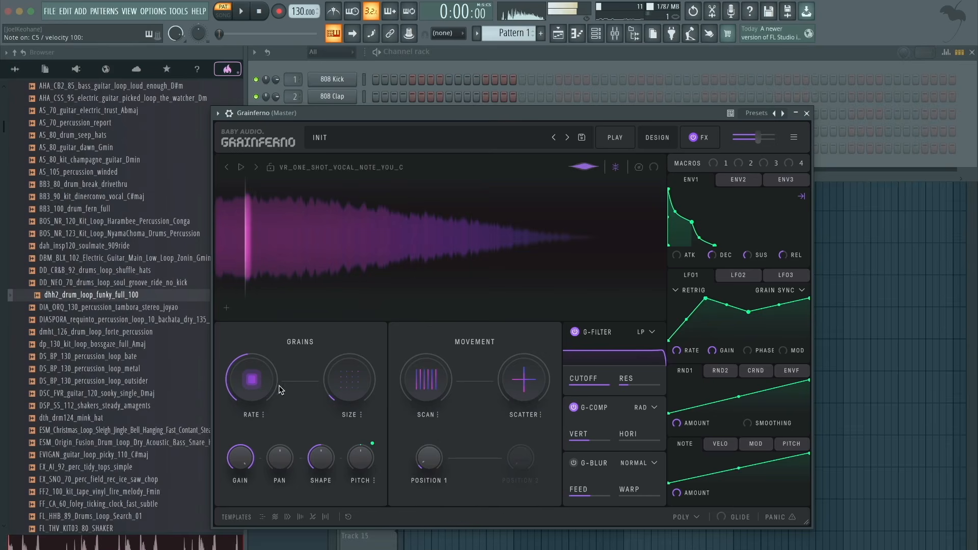
left_click_drag(288, 354, 290, 343)
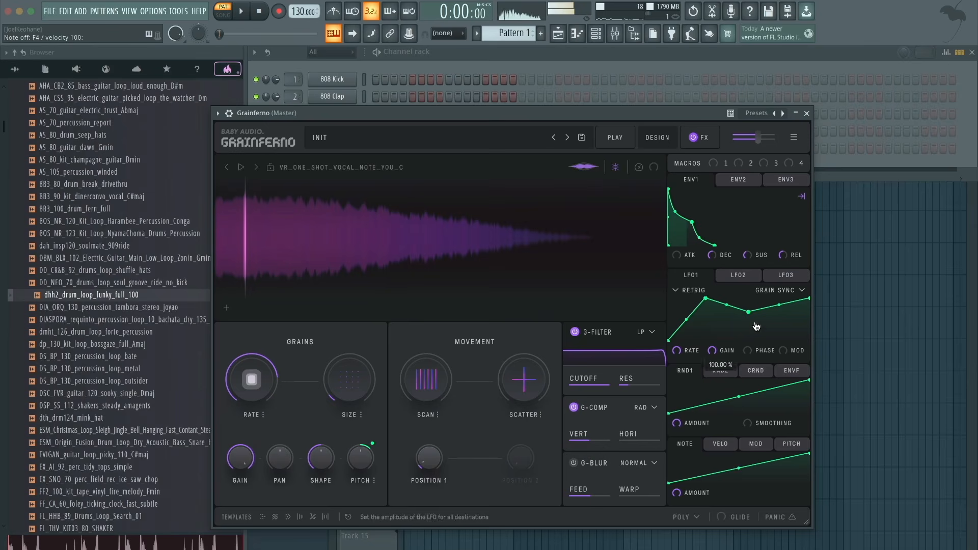
mouse_move(725, 350)
left_mouse_down()
mouse_move(715, 450)
mouse_move(739, 346)
mouse_move(723, 445)
mouse_move(737, 318)
mouse_move(725, 353)
mouse_move(732, 145)
left_mouse_up()
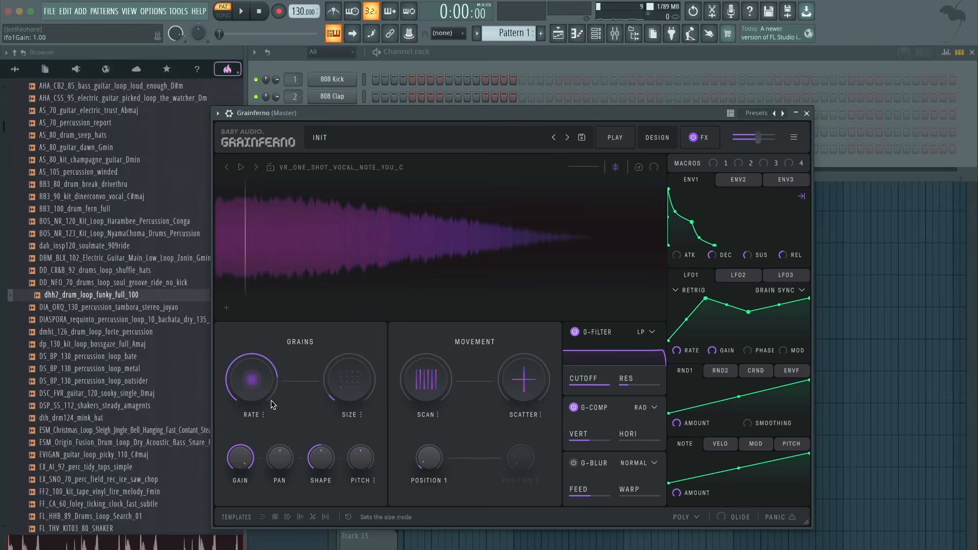
- Set the grain Rate mode to Key-Mapped Octave and step the Rate through octave values
mouse_move(264, 397)
left_mouse_down()
mouse_move(260, 422)
mouse_move(259, 385)
mouse_move(258, 405)
left_mouse_up()
left_click(264, 416)
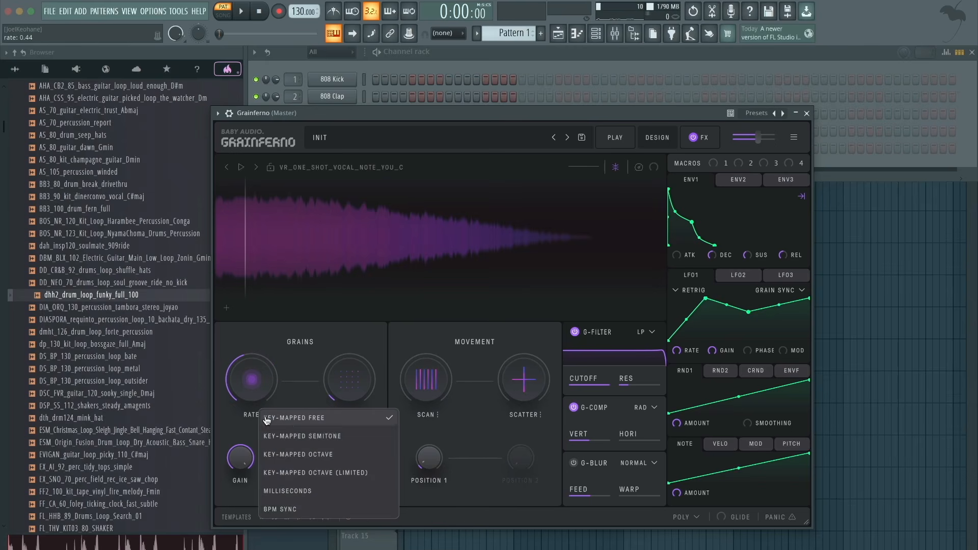
left_click(330, 455)
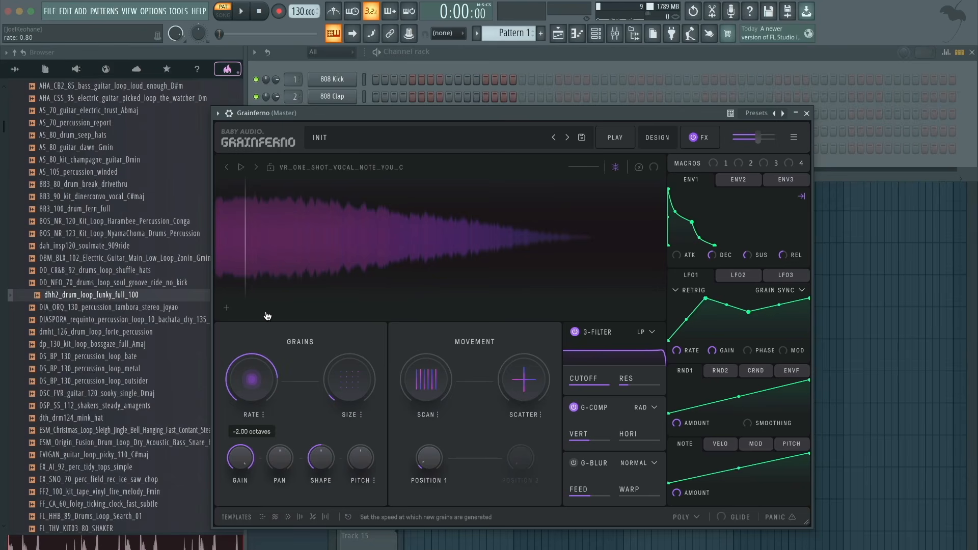
left_click_drag(268, 316, 258, 387)
- Switch the grain Rate mode to Milliseconds
left_click(262, 415)
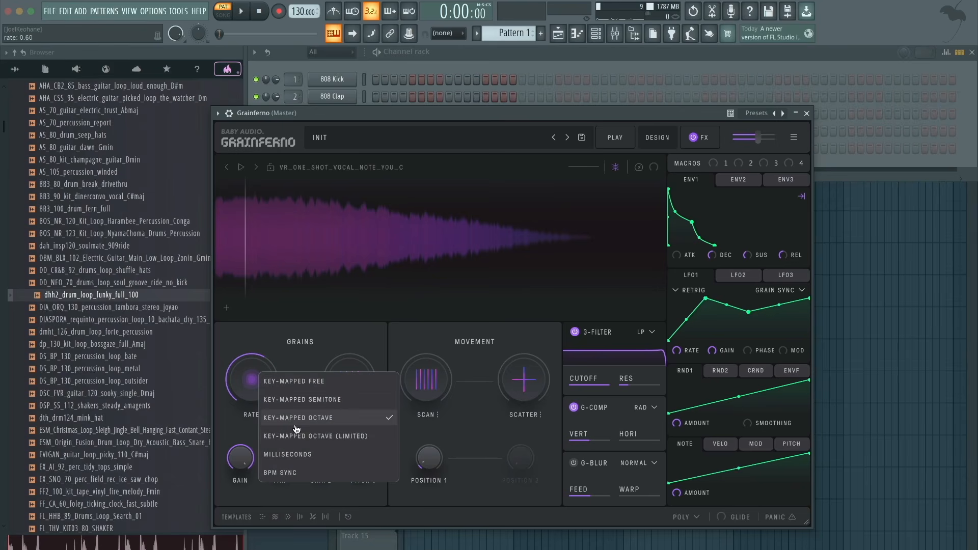
left_click(317, 455)
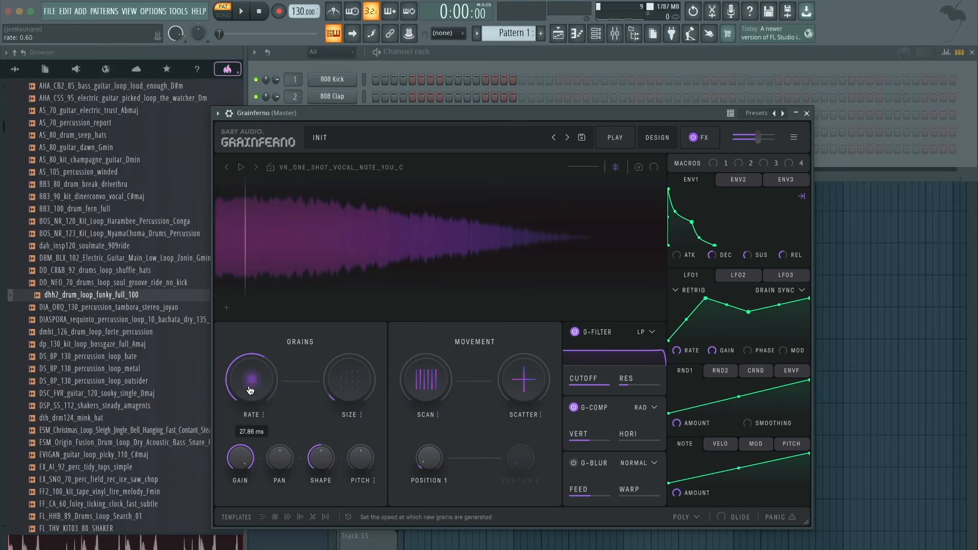
- Switch the grain Rate mode to BPM Sync, reduce Size to about x0.71 and lower the Rate while playing notes
left_click_drag(250, 390, 248, 410)
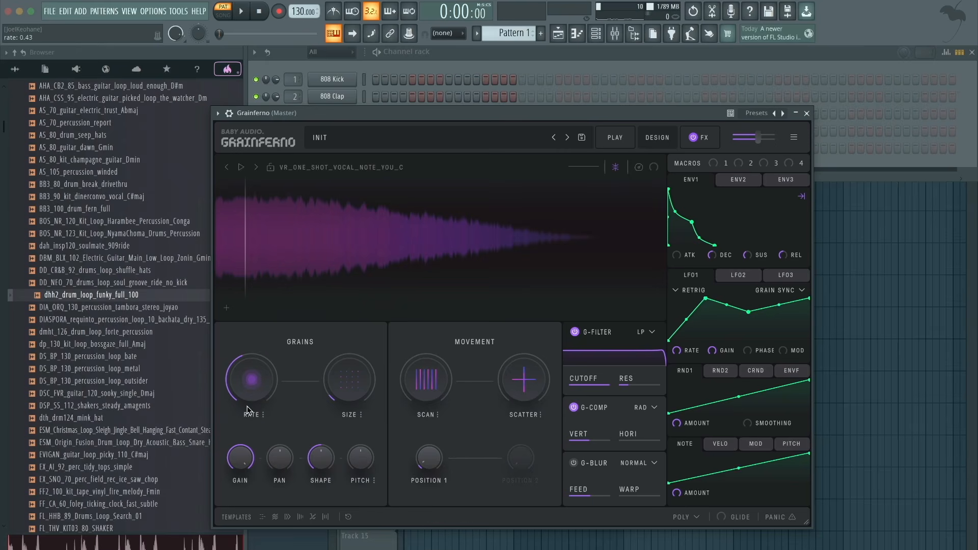
left_click(262, 415)
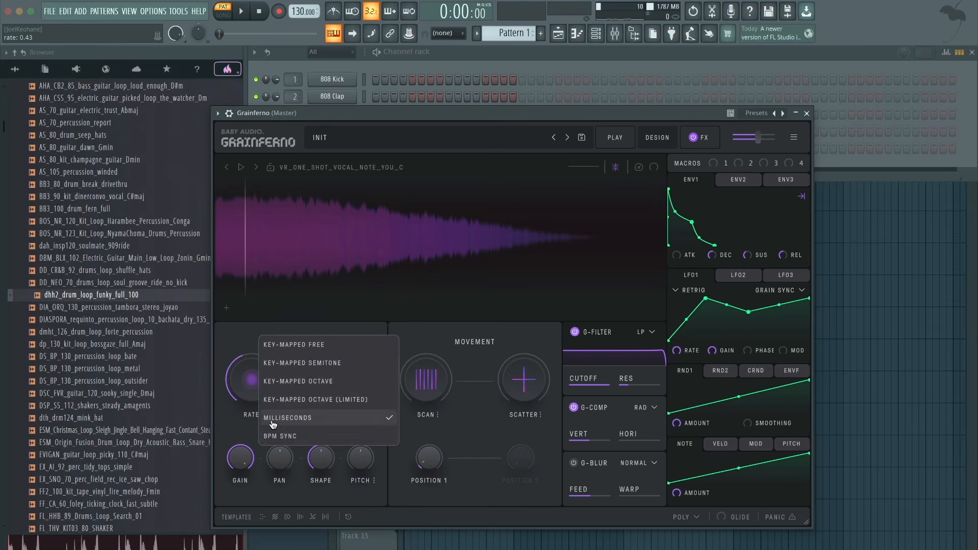
left_click(293, 436)
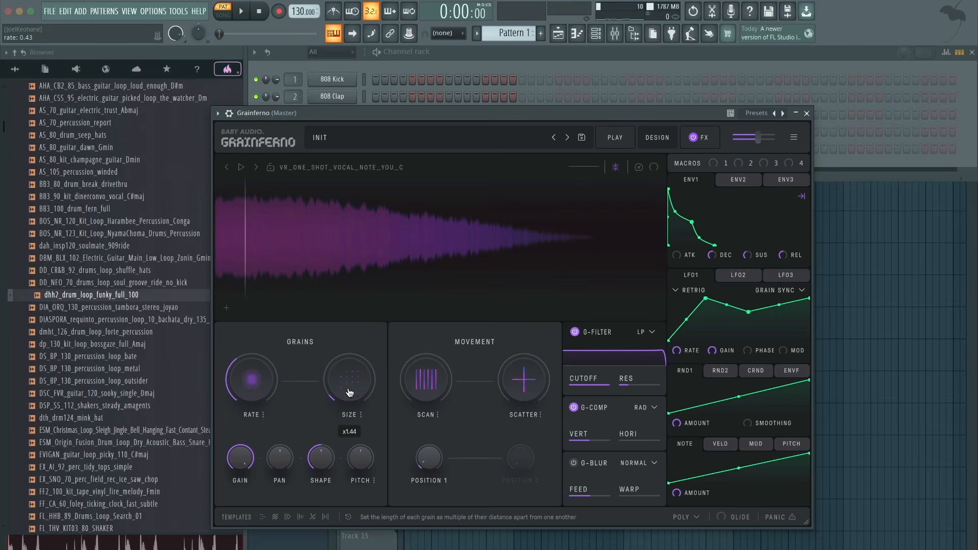
left_click_drag(349, 392, 349, 397)
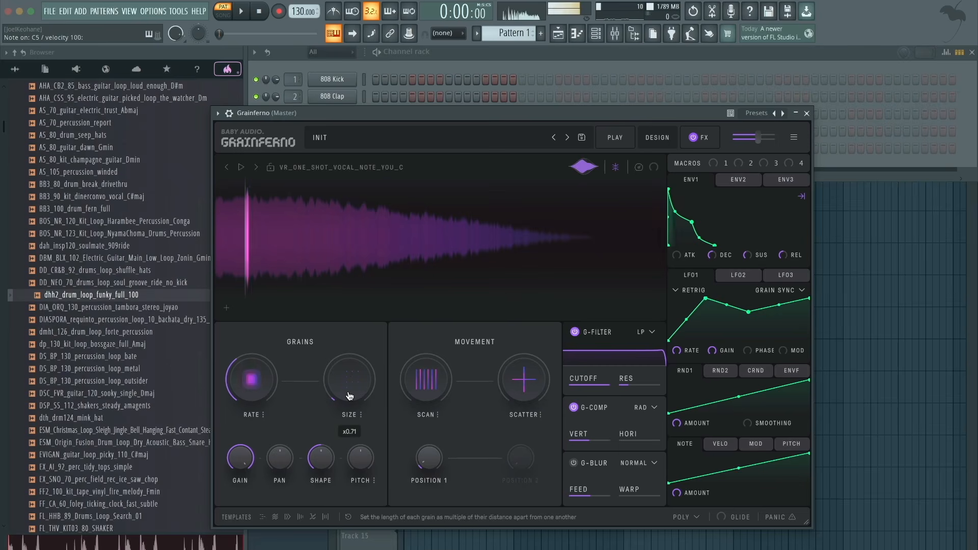
left_click_drag(261, 376, 277, 404)
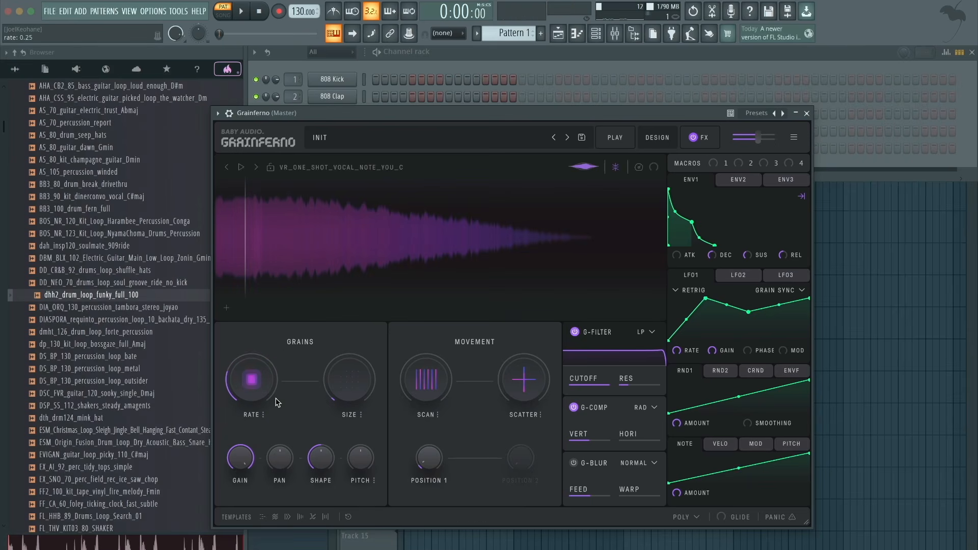
left_click(439, 415)
left_click(398, 432)
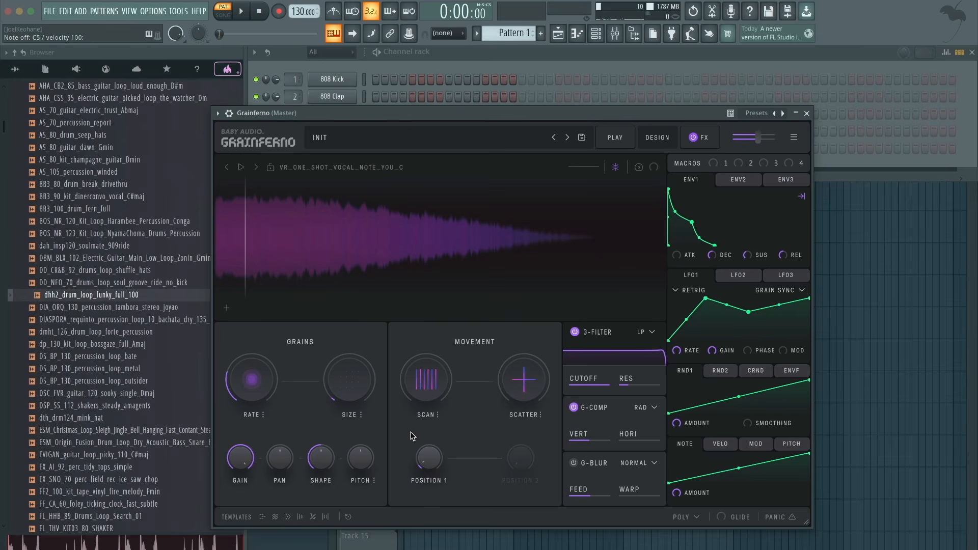
left_click(439, 416)
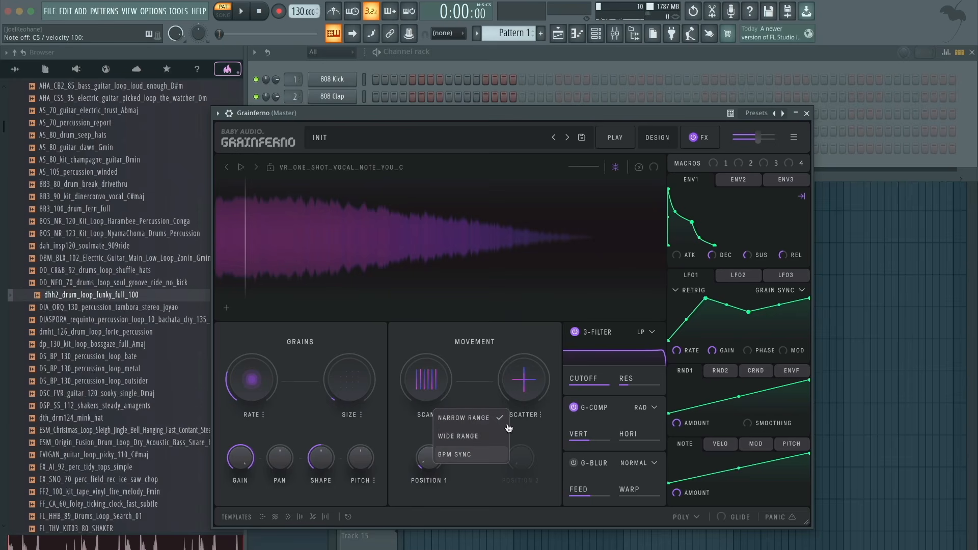
left_click(469, 390)
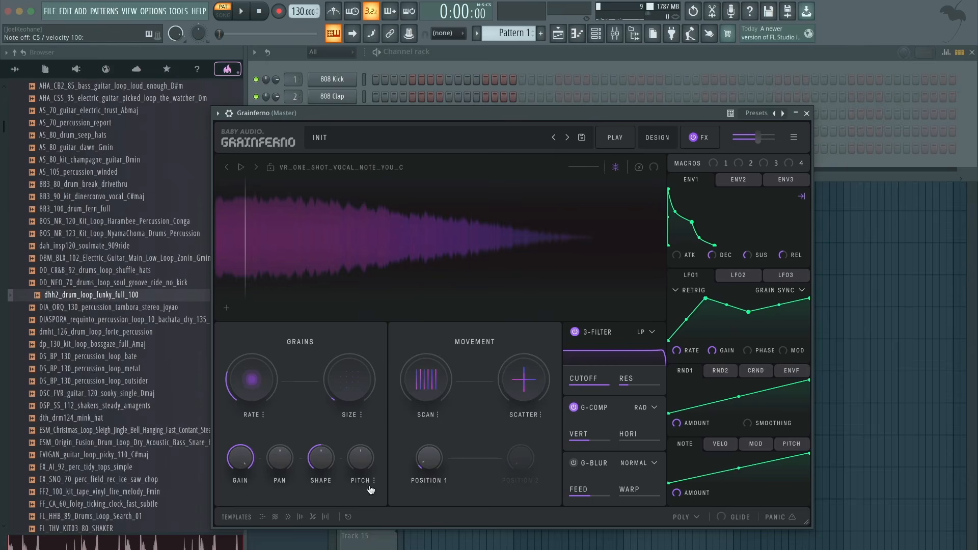
left_click(363, 416)
left_click(374, 414)
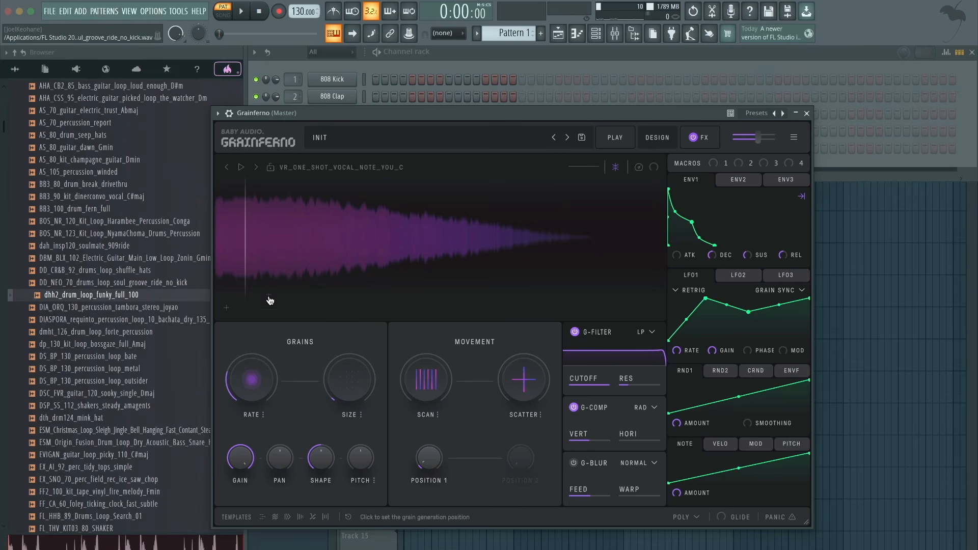
- Add the factory sample VR_ONE_SHOT_VOCAL_NOTE_RUN_C.WAV as the second sample and audition it
left_click(227, 312)
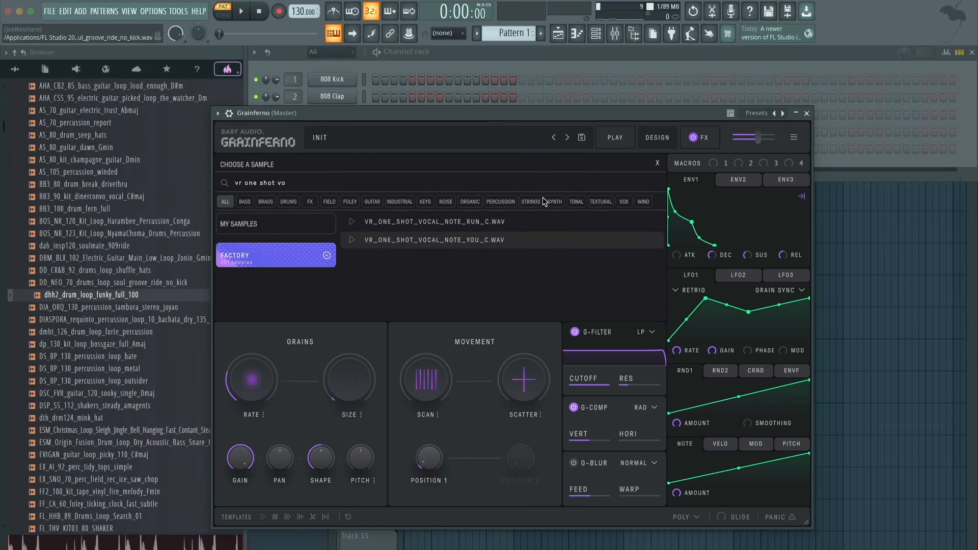
left_click(495, 224)
key("c")
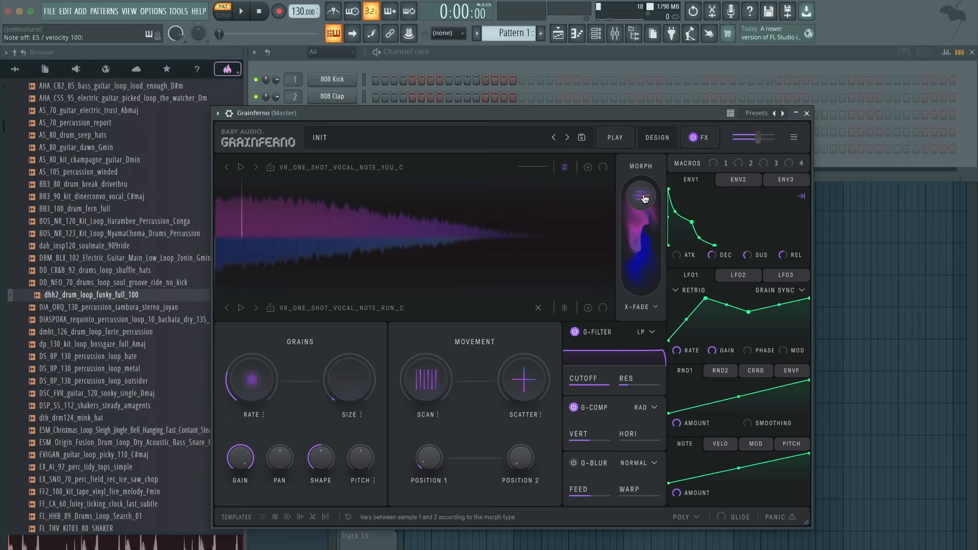
- Blend the two vocal samples with Morph, raising grain Size to x2.82 and sweeping the Rate up and back down
left_click_drag(645, 198, 645, 232)
left_click_drag(257, 414, 274, 352)
left_click_drag(355, 381, 353, 365)
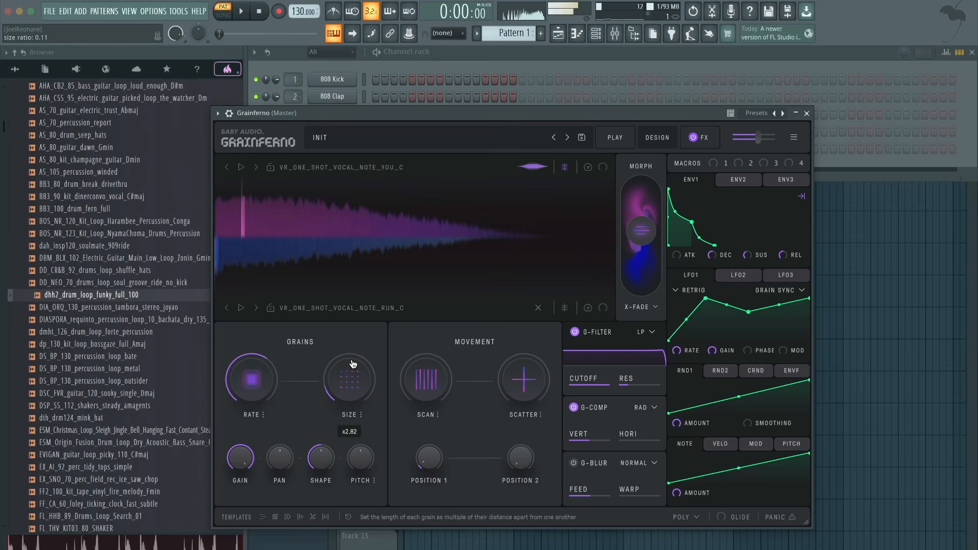
left_click_drag(258, 391, 258, 408)
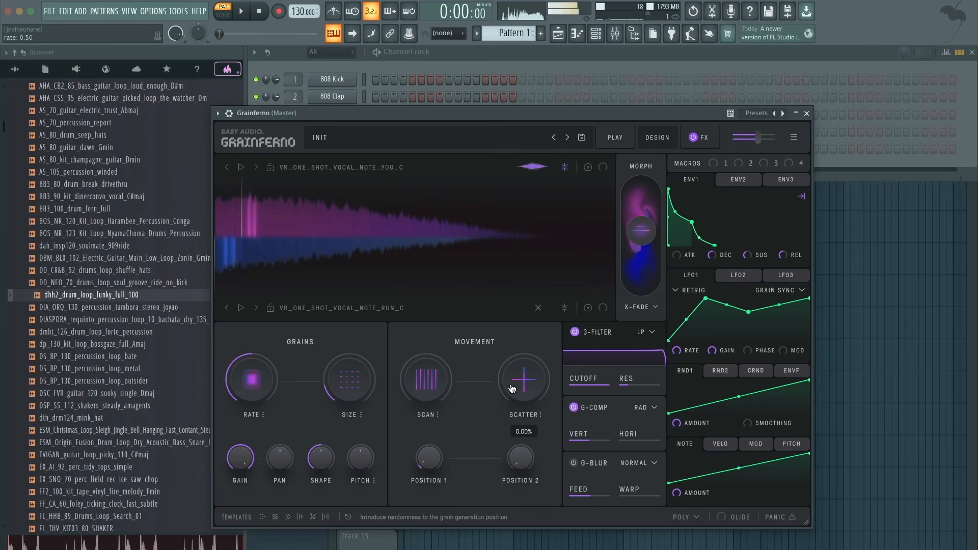
- Raise Scatter to about 35% and shift Morph further toward the second sample
left_click_drag(523, 384, 523, 338)
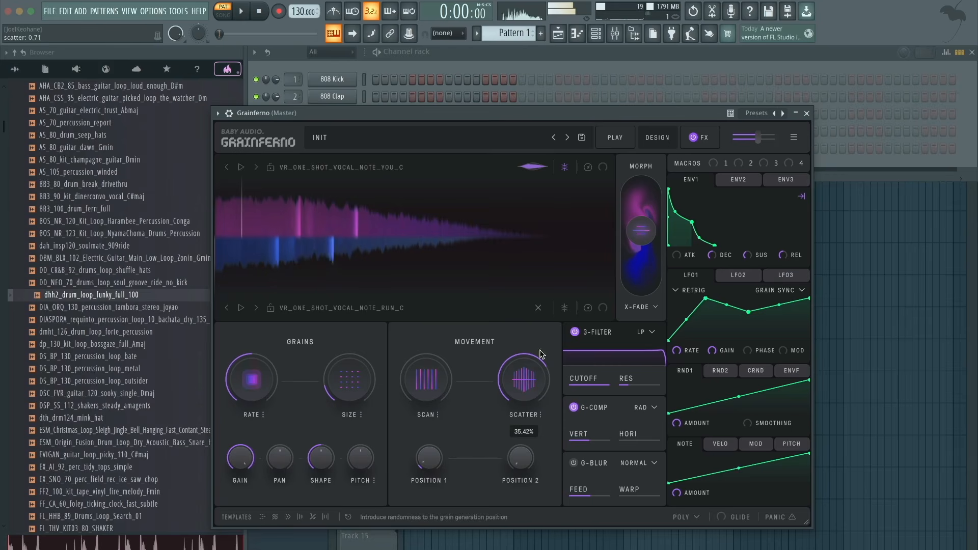
left_click_drag(641, 231, 647, 254)
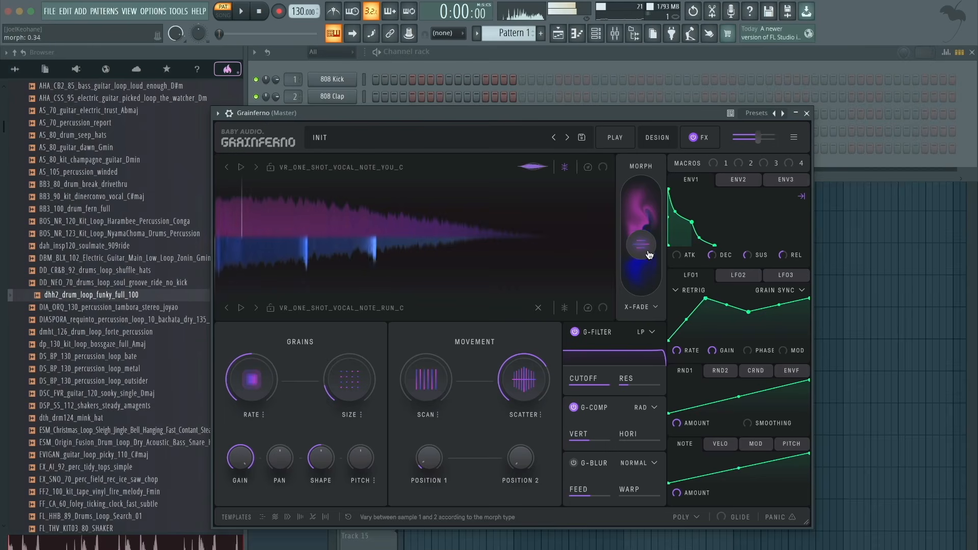
- Change the Morph type to 4-Bit, shorten the grain Size and sweep Morph between the two samples
left_click(642, 307)
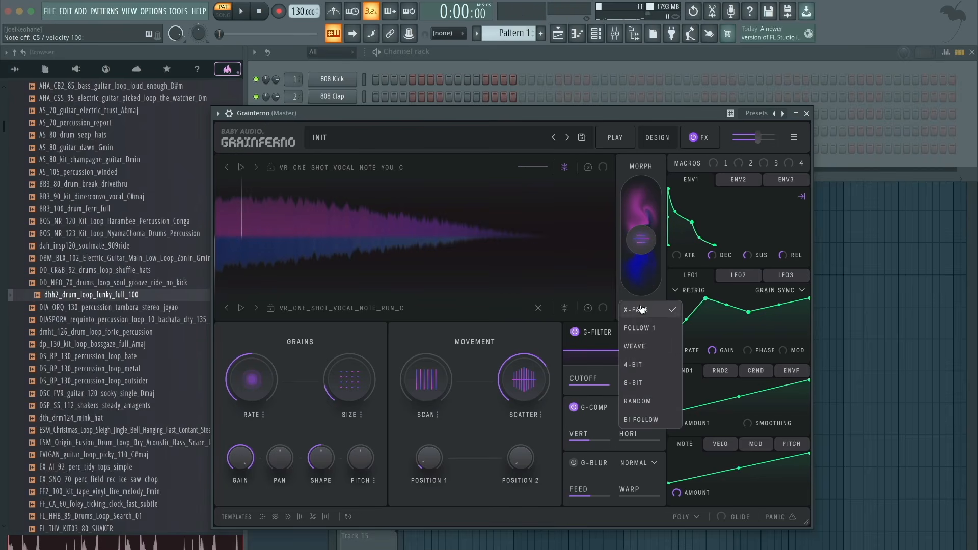
left_click(651, 365)
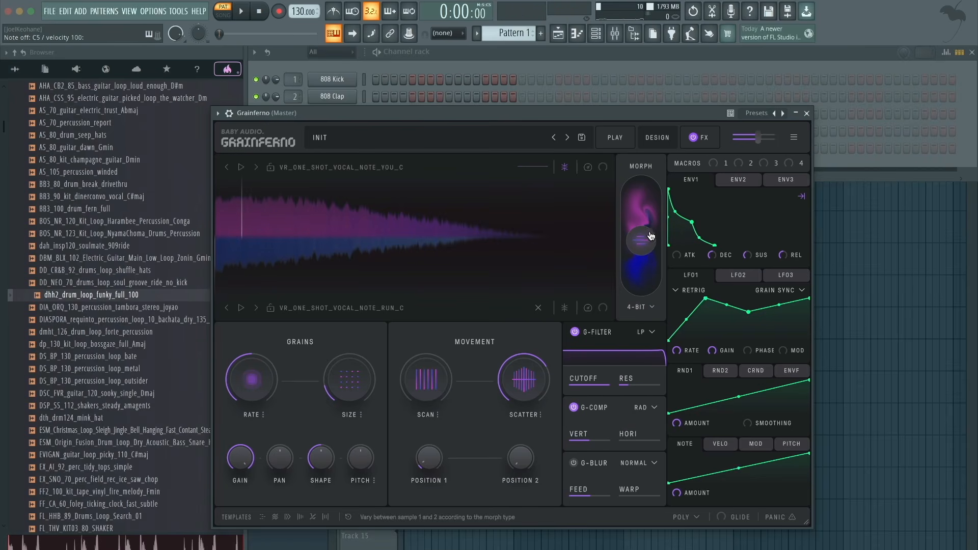
left_click_drag(650, 224, 648, 211)
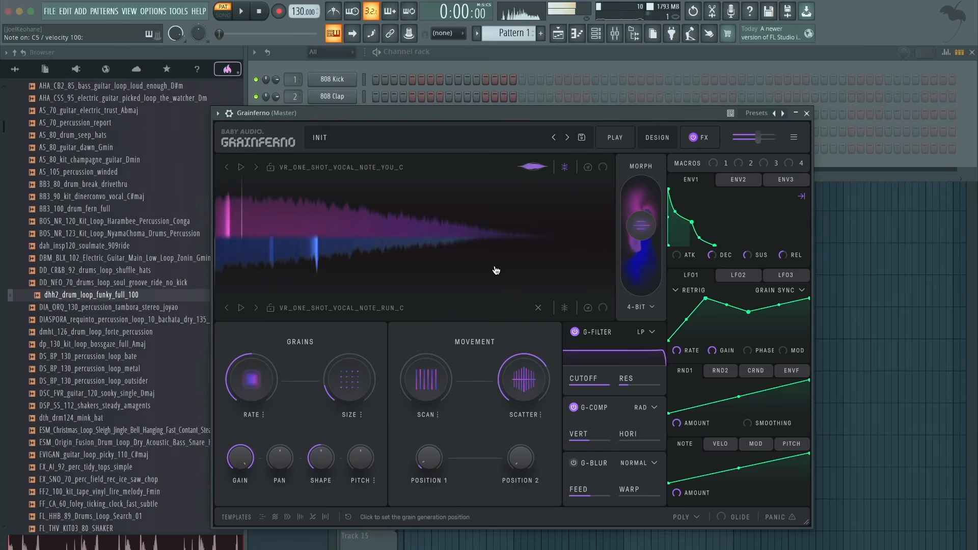
left_click_drag(368, 386, 365, 395)
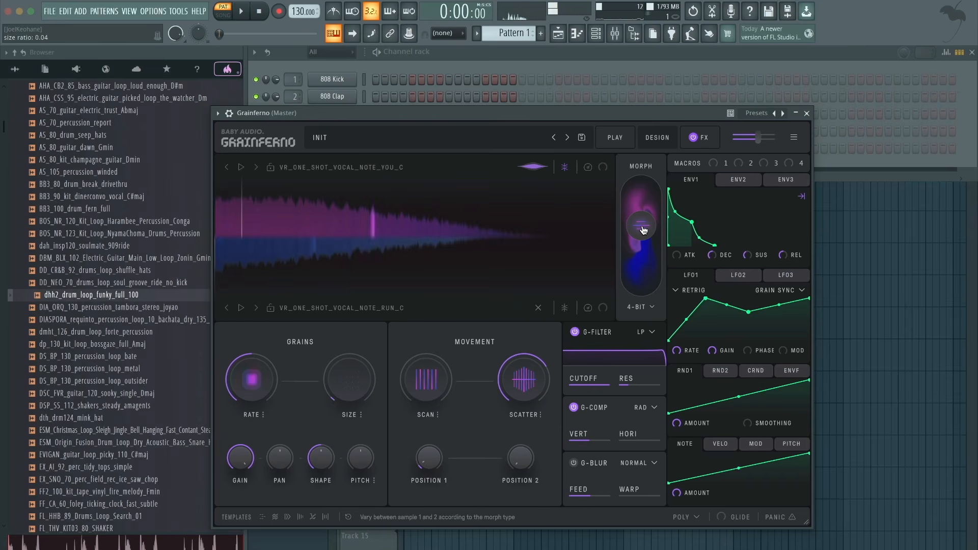
left_click_drag(656, 226, 642, 270)
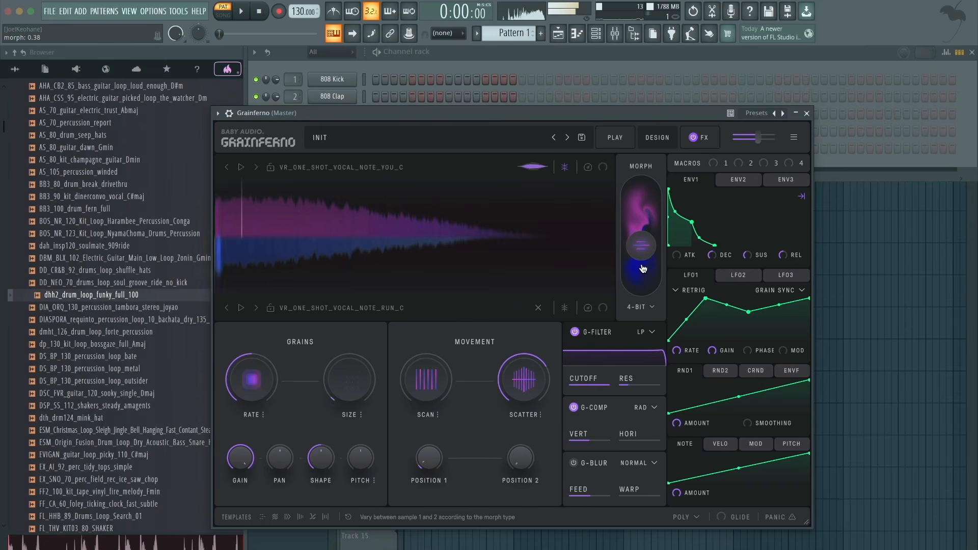
- Sweep the grain Rate above 1/8 beats and back down, and reduce Scatter to zero while playing notes
left_click(253, 379)
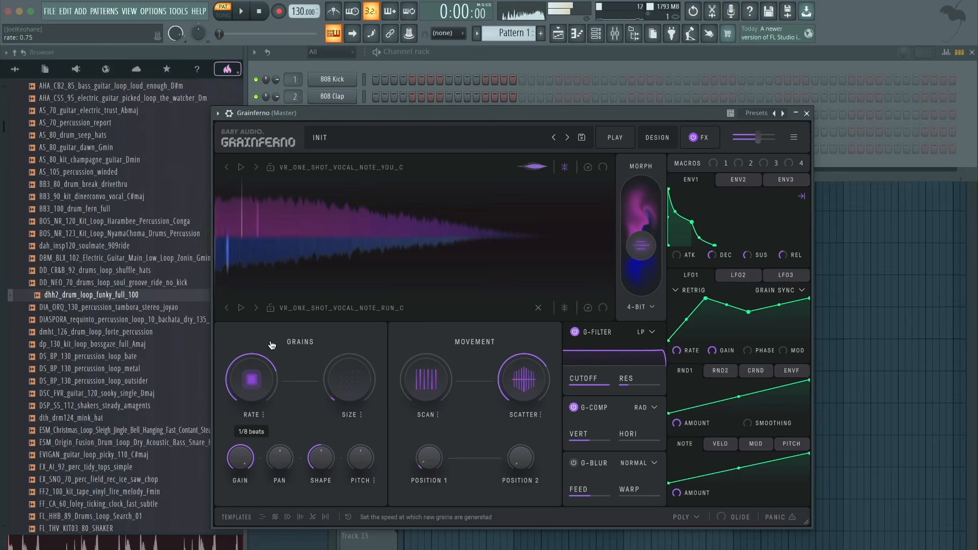
left_click_drag(283, 312, 284, 319)
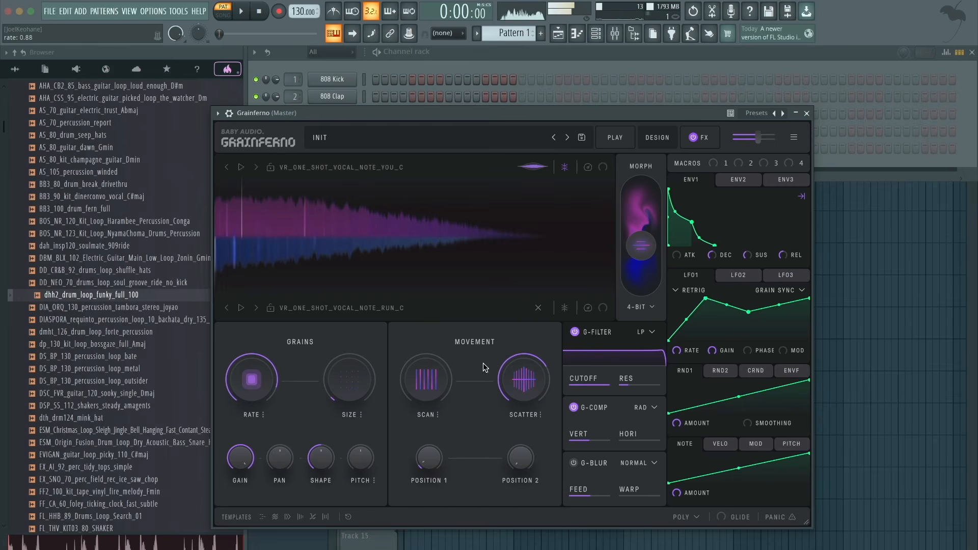
left_click_drag(522, 380, 521, 538)
left_click_drag(252, 380, 239, 425)
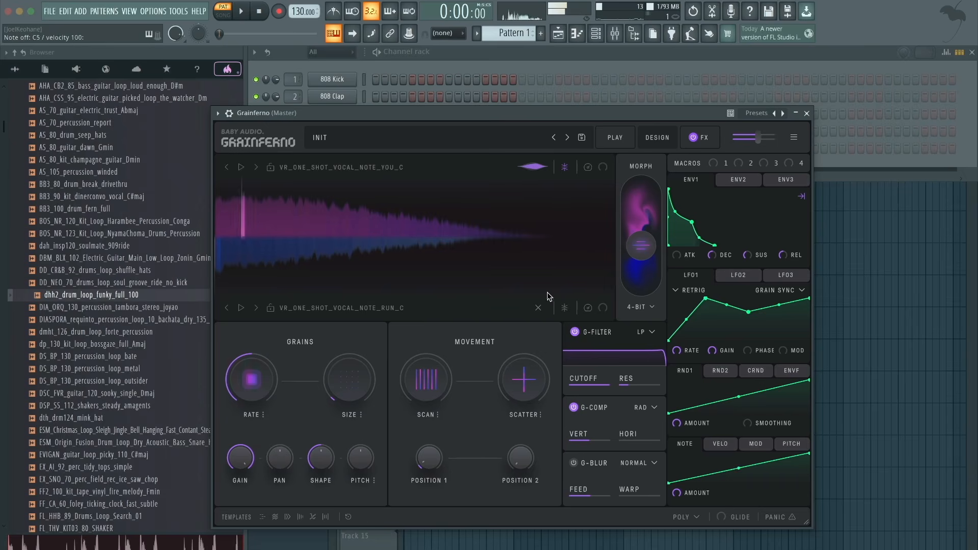
- Check the available Morph types without changing the 4-Bit setting and bring up the FX page
left_click(647, 308)
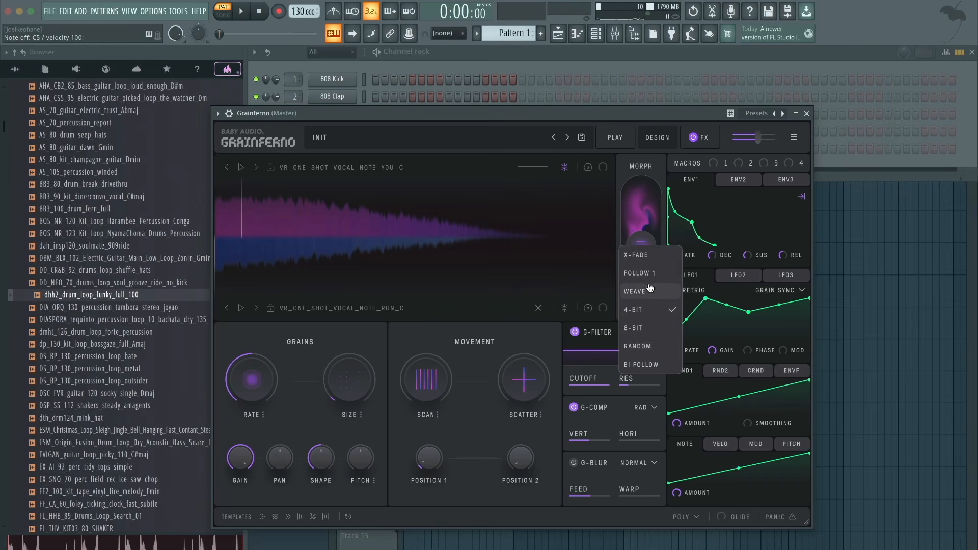
left_click(467, 336)
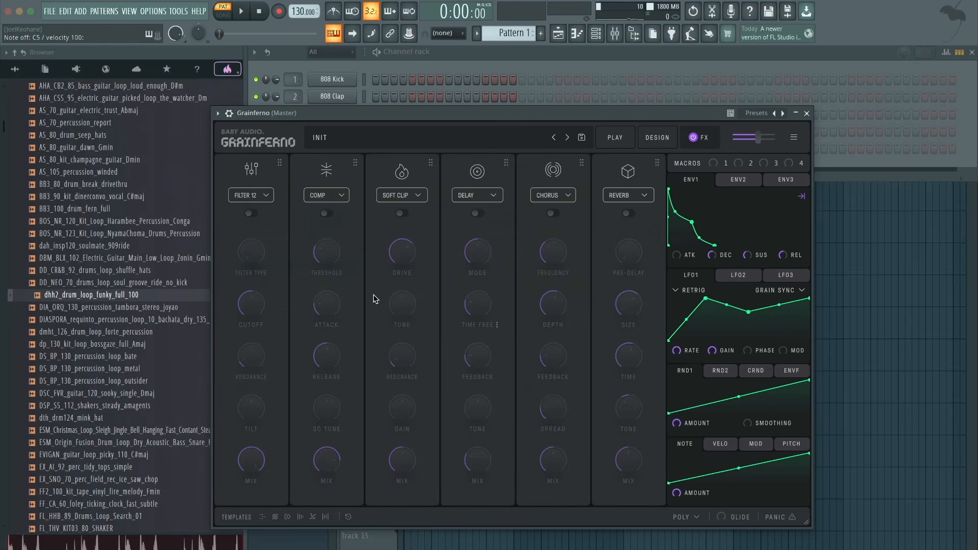